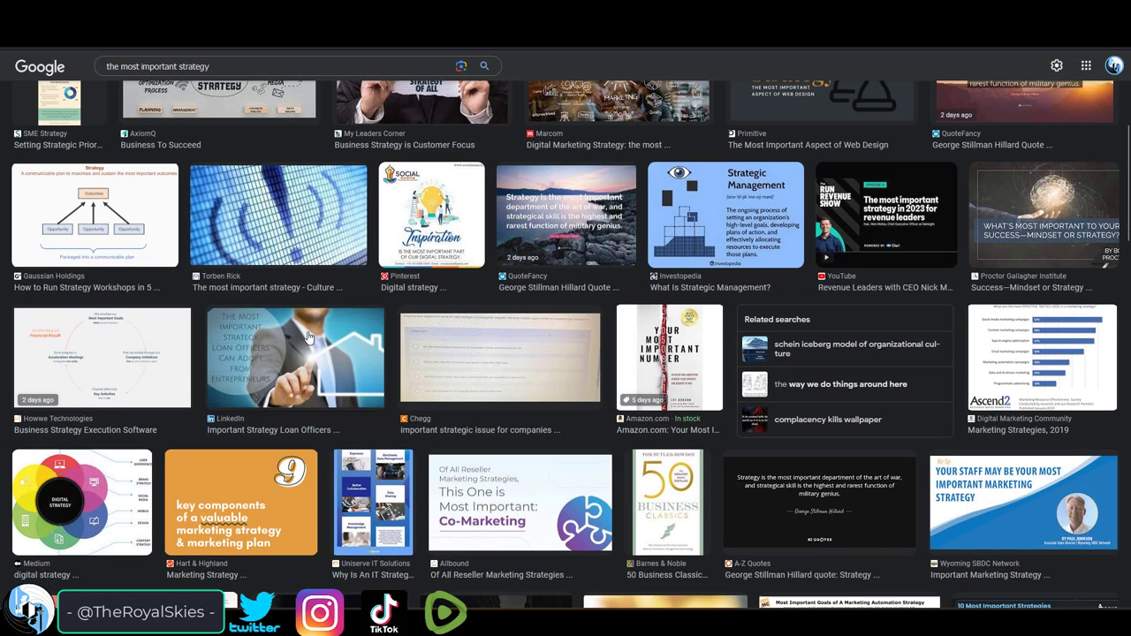
- Browse the image results for "the most important strategy" and "the importance of planning"
scroll(308, 337, down, 10)
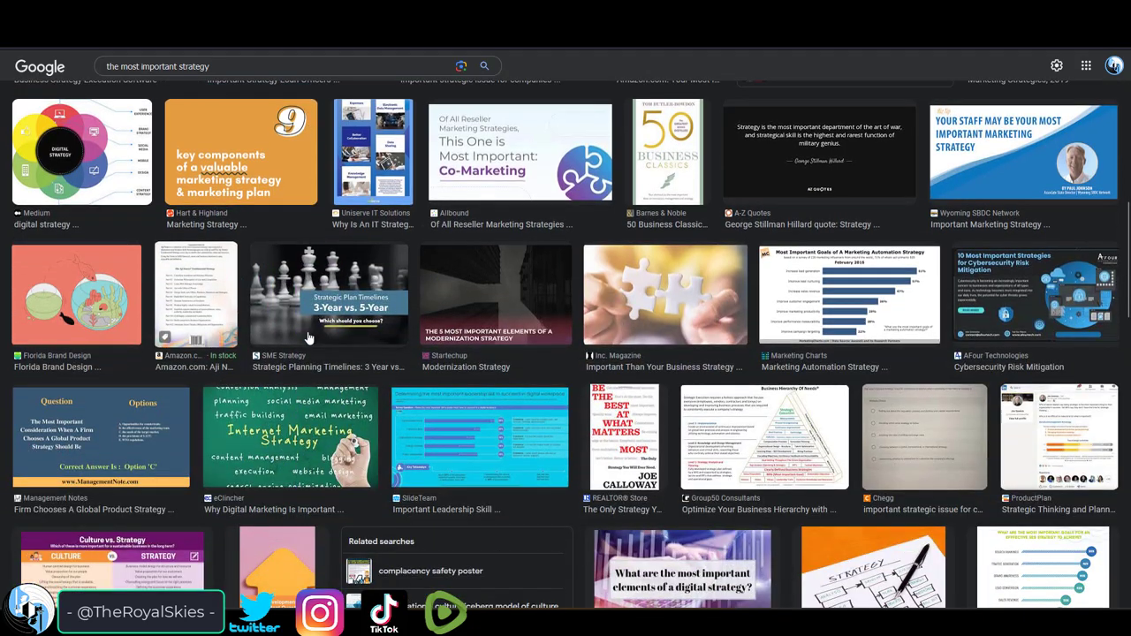
scroll(309, 337, down, 1)
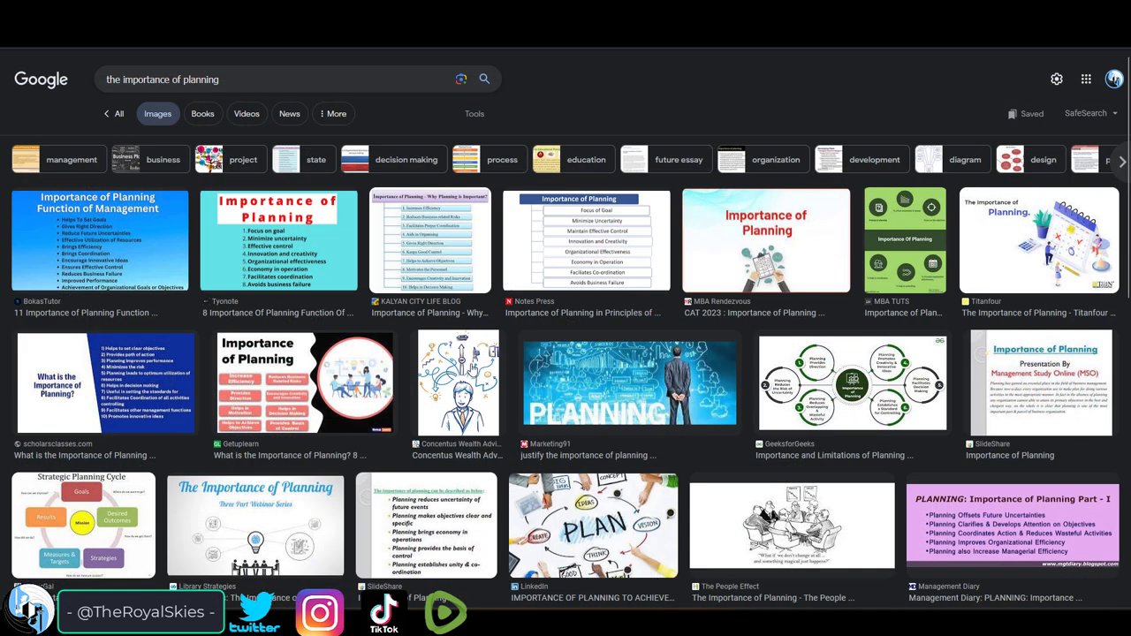
scroll(472, 369, down, 5)
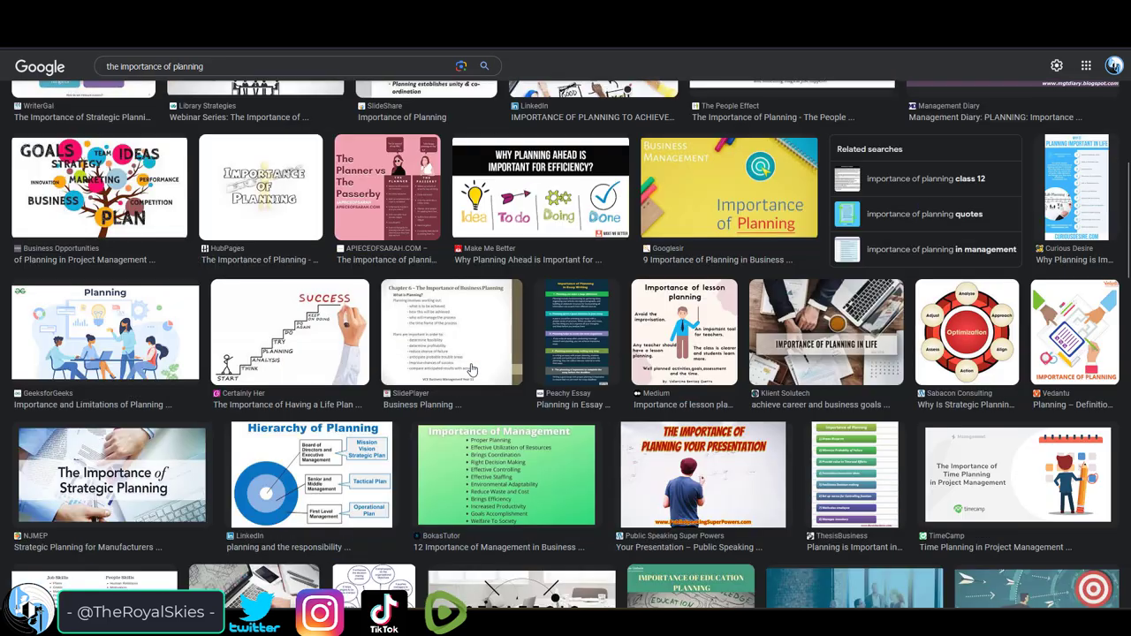
scroll(472, 370, down, 3)
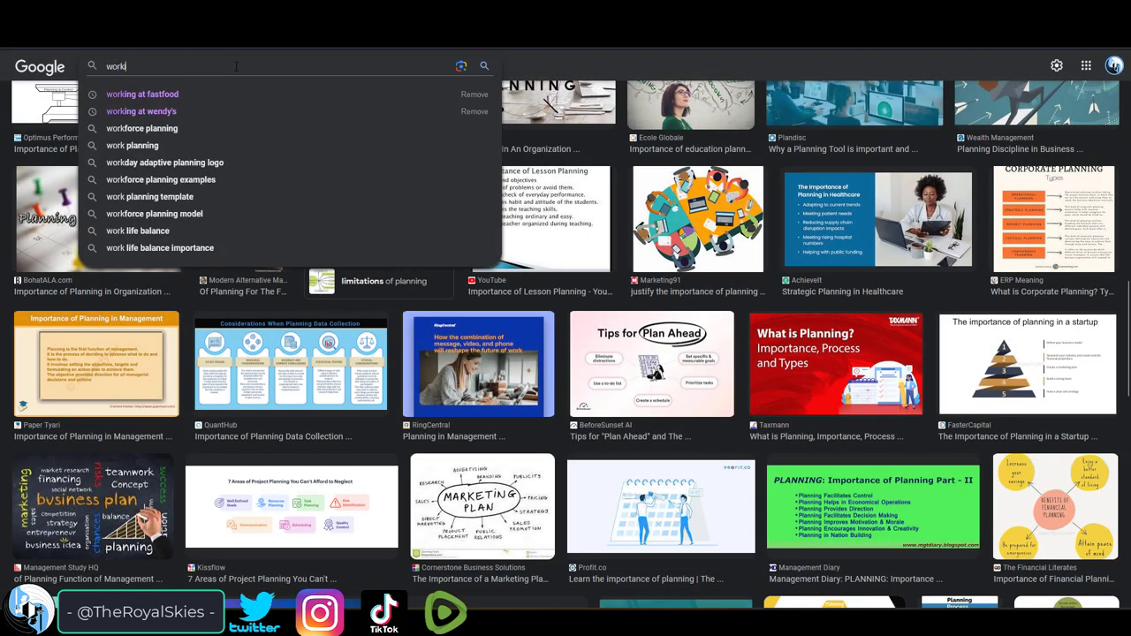
- Search Google Images for "working on autopilot"
text(ing on autopilot)
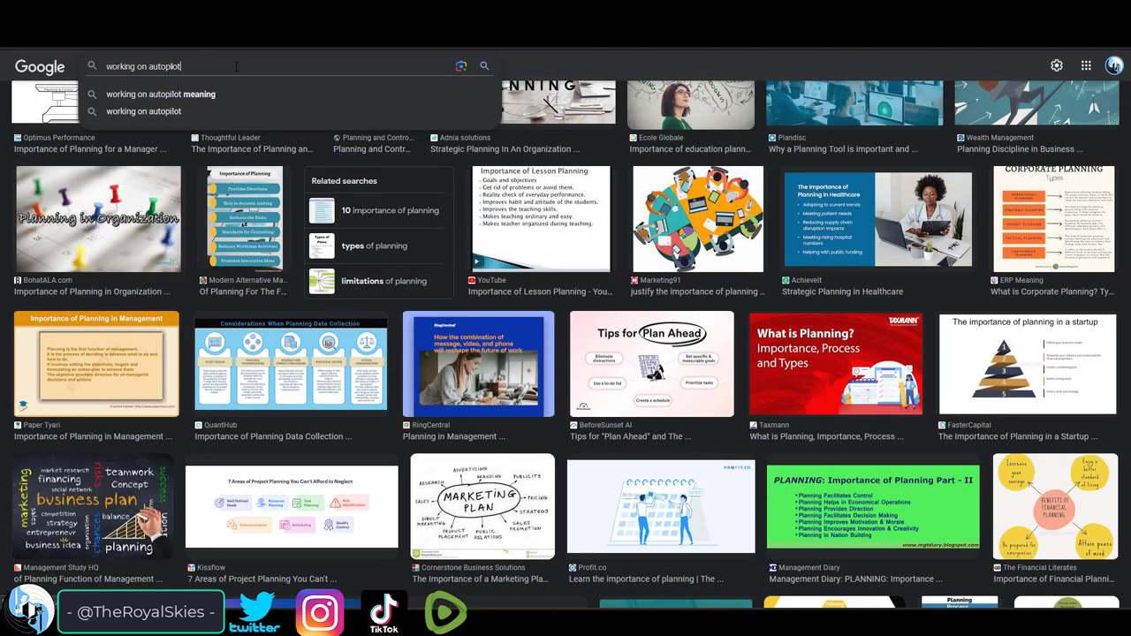
key(Return)
click(248, 247)
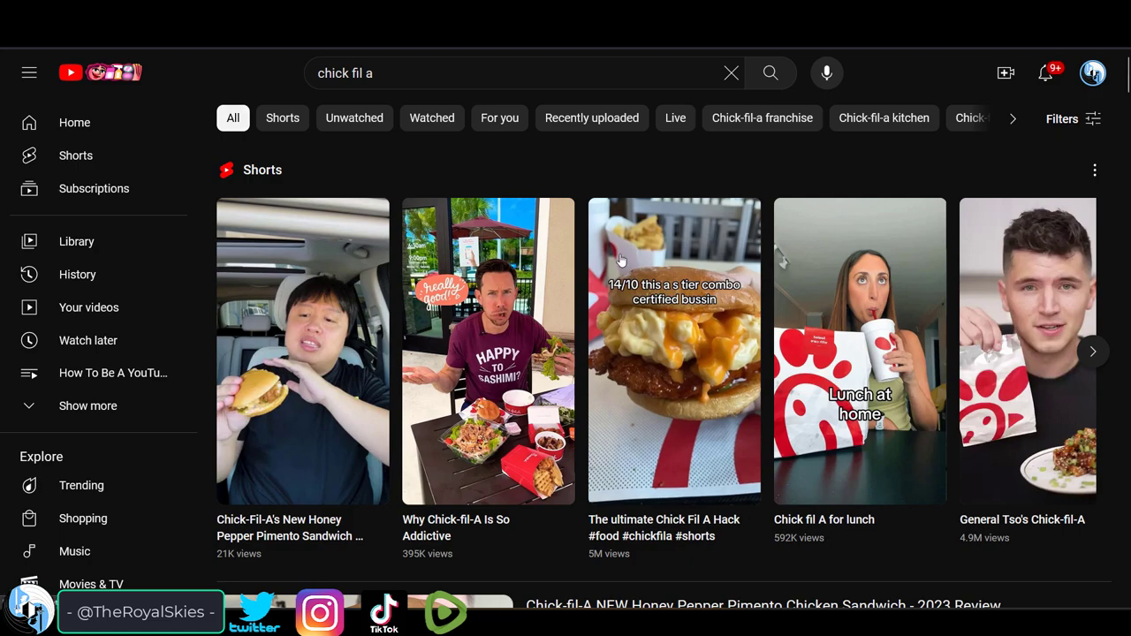
- Look through the YouTube search results for "chick fil a", from the Shorts down to the channel's latest videos
mouse_move(870, 392)
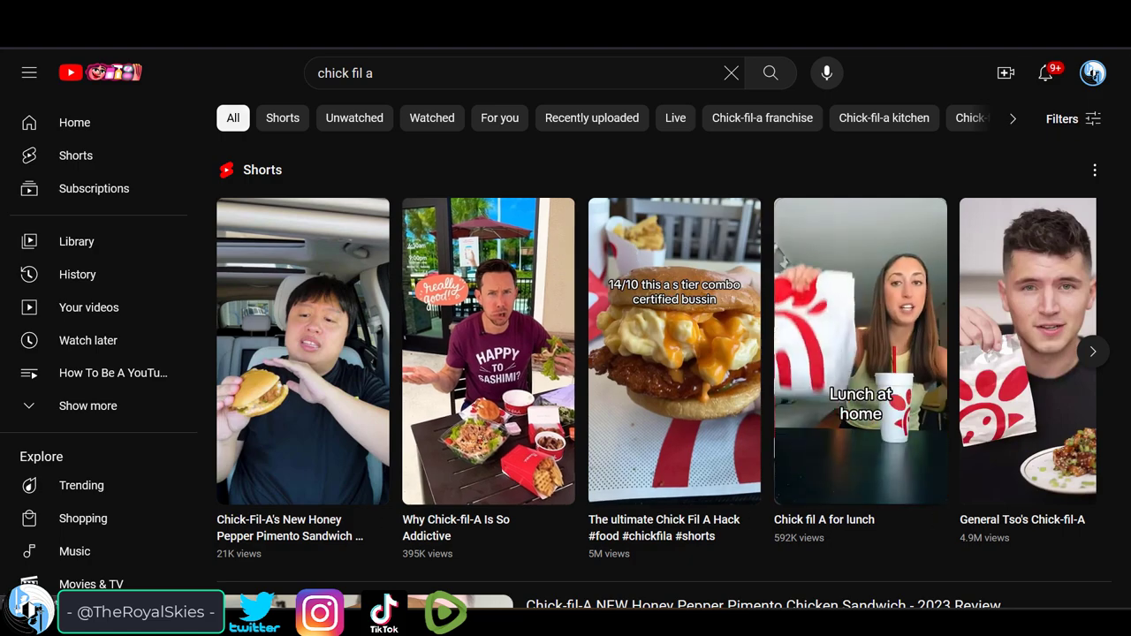
scroll(870, 393, down, 6)
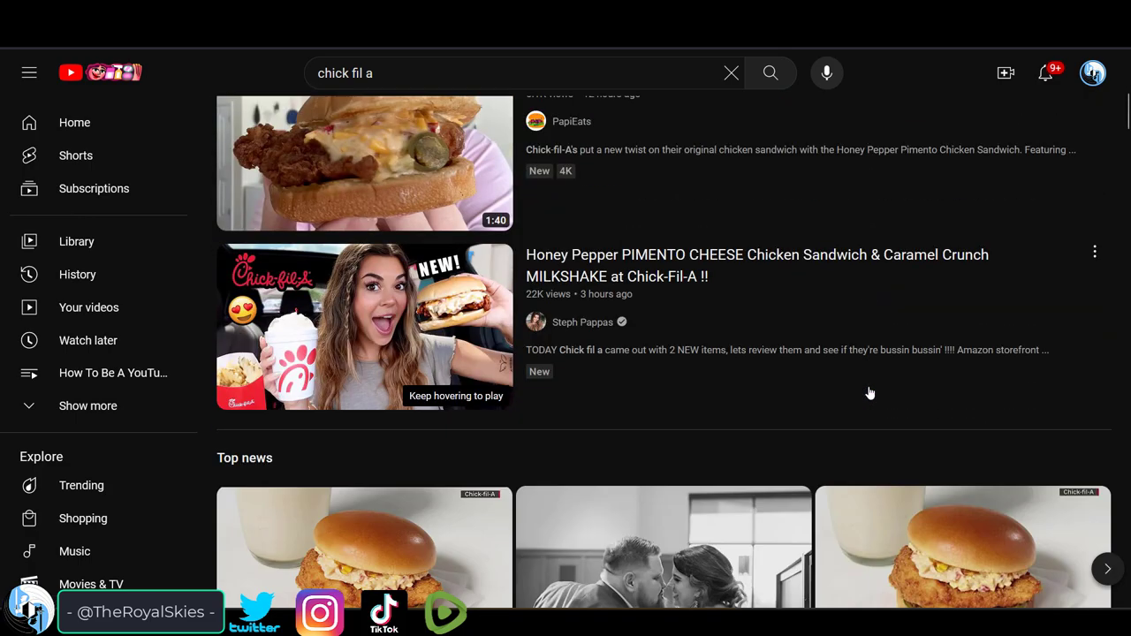
scroll(869, 392, down, 3)
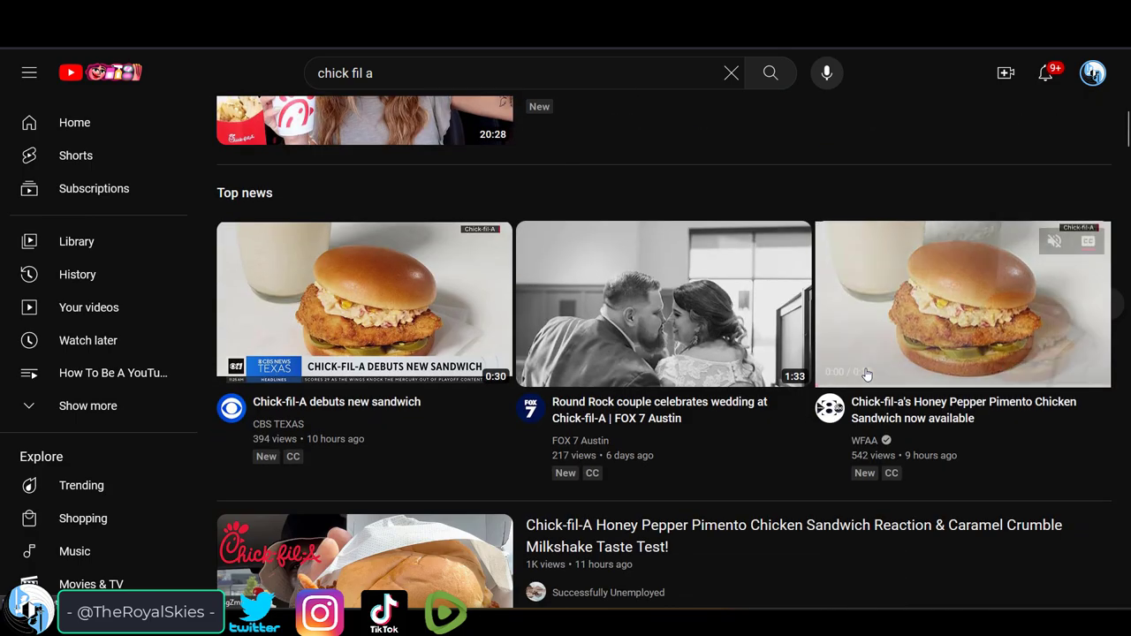
scroll(867, 375, down, 4)
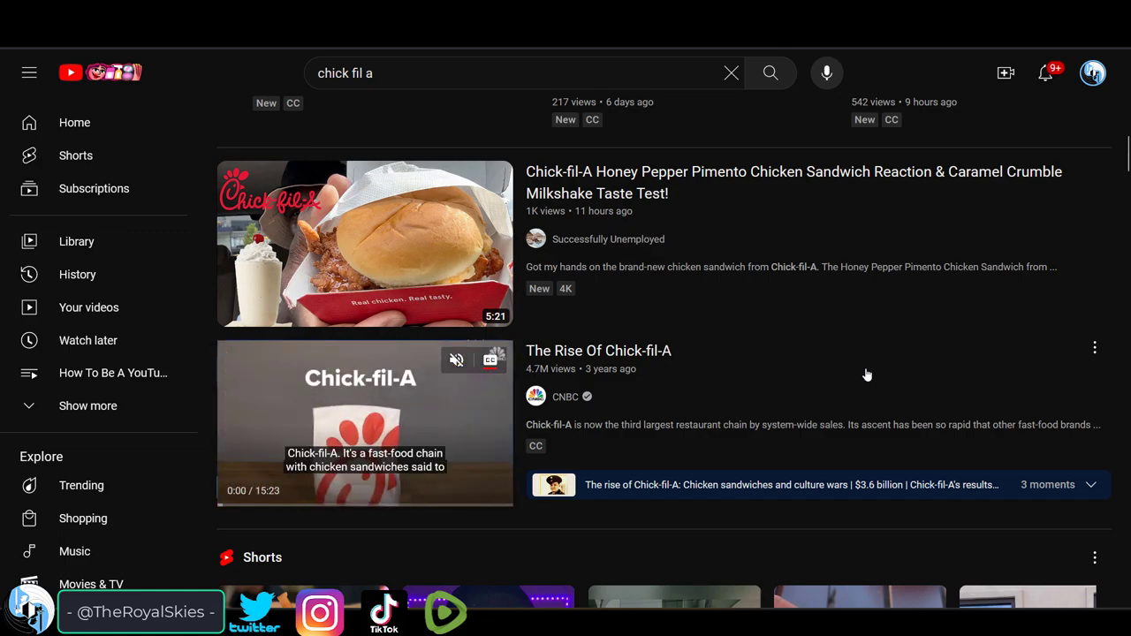
scroll(868, 374, down, 4)
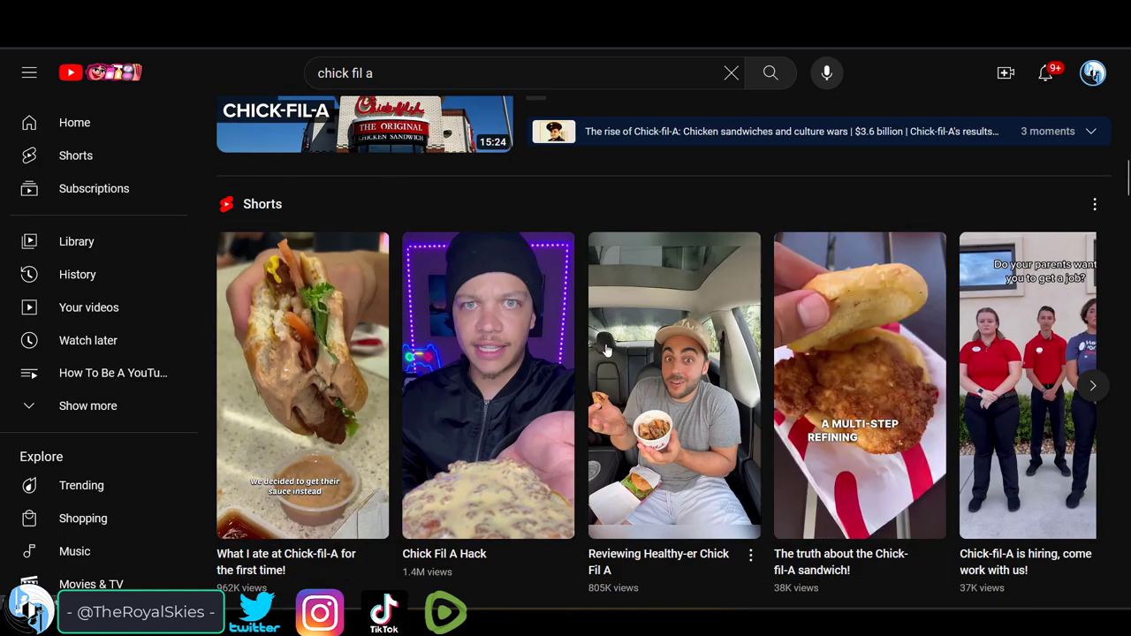
scroll(550, 360, down, 4)
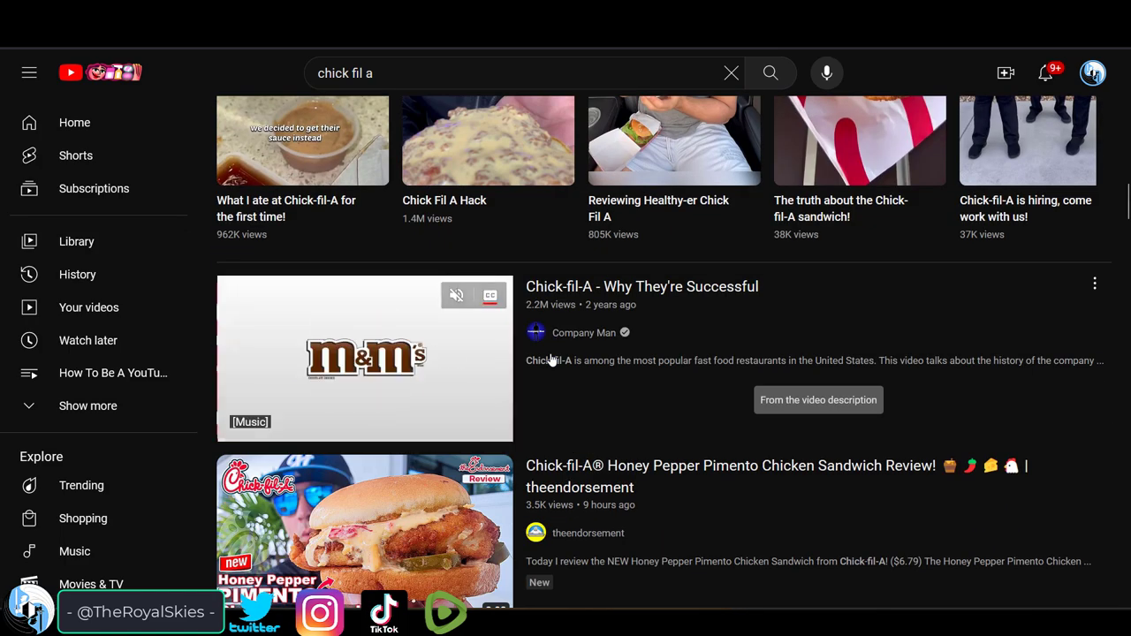
scroll(550, 360, down, 3)
scroll(549, 359, down, 3)
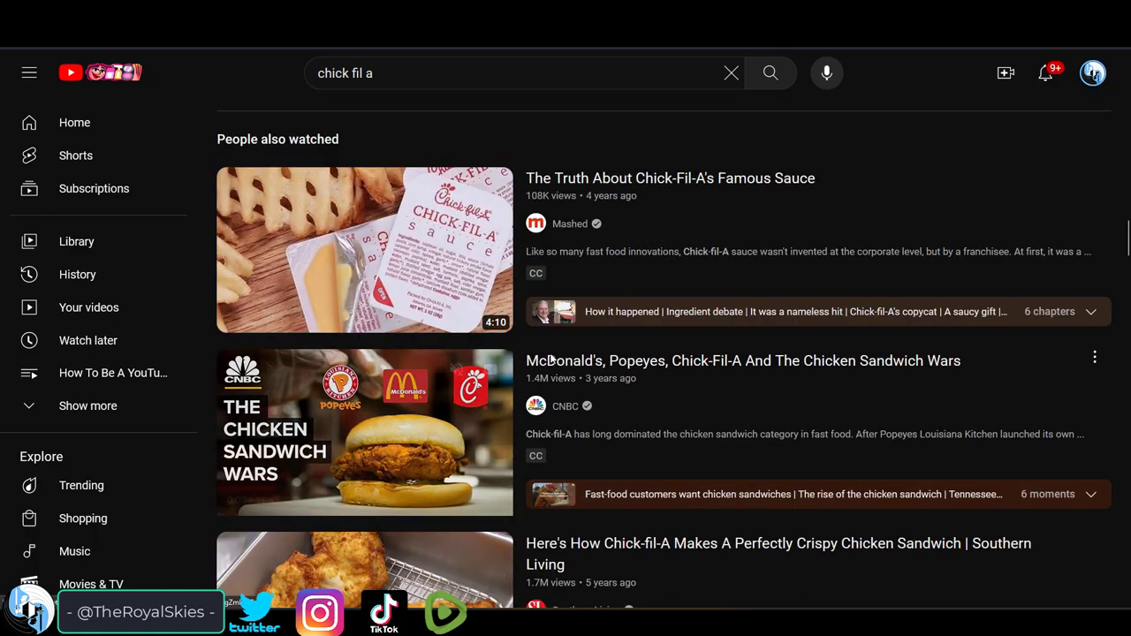
scroll(550, 360, down, 9)
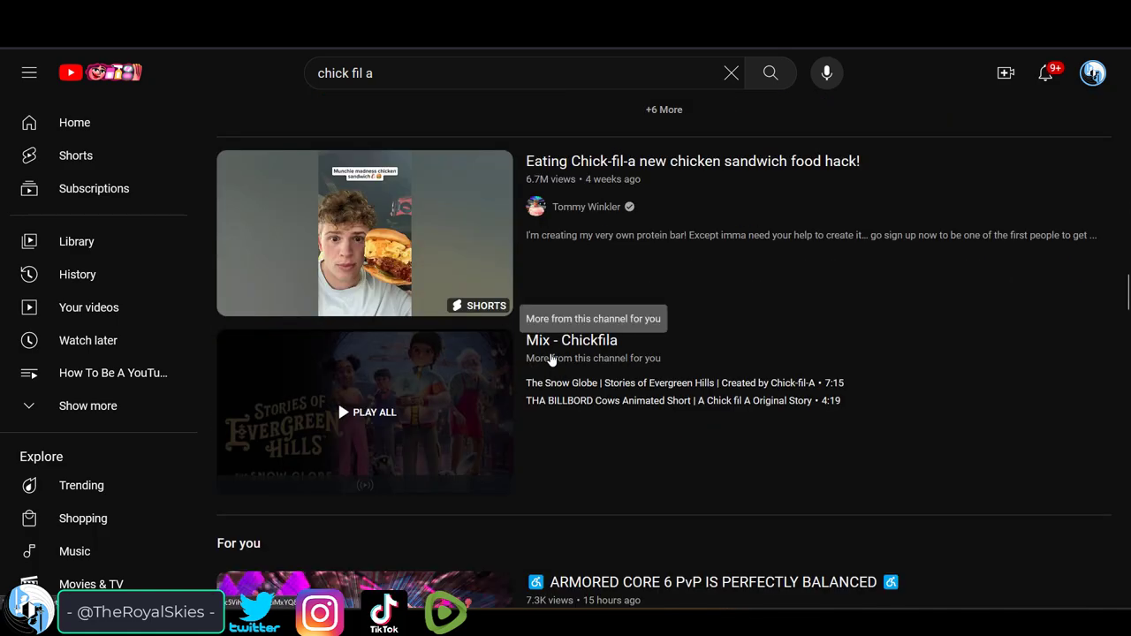
scroll(549, 358, down, 4)
scroll(550, 358, down, 4)
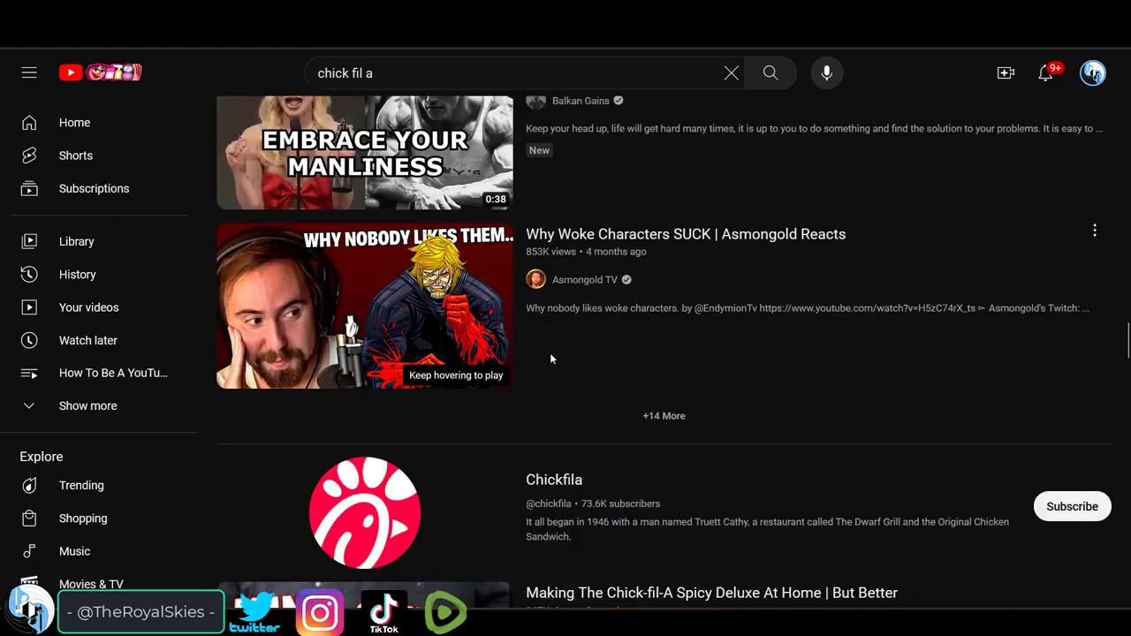
scroll(707, 466, down, 5)
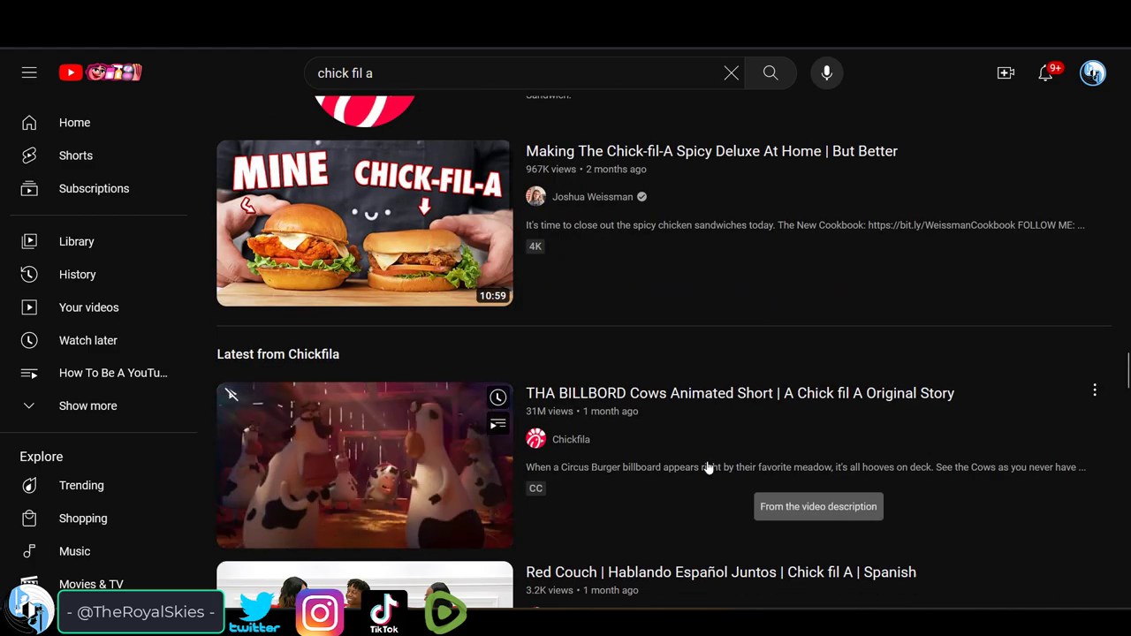
scroll(707, 466, down, 4)
scroll(707, 465, down, 4)
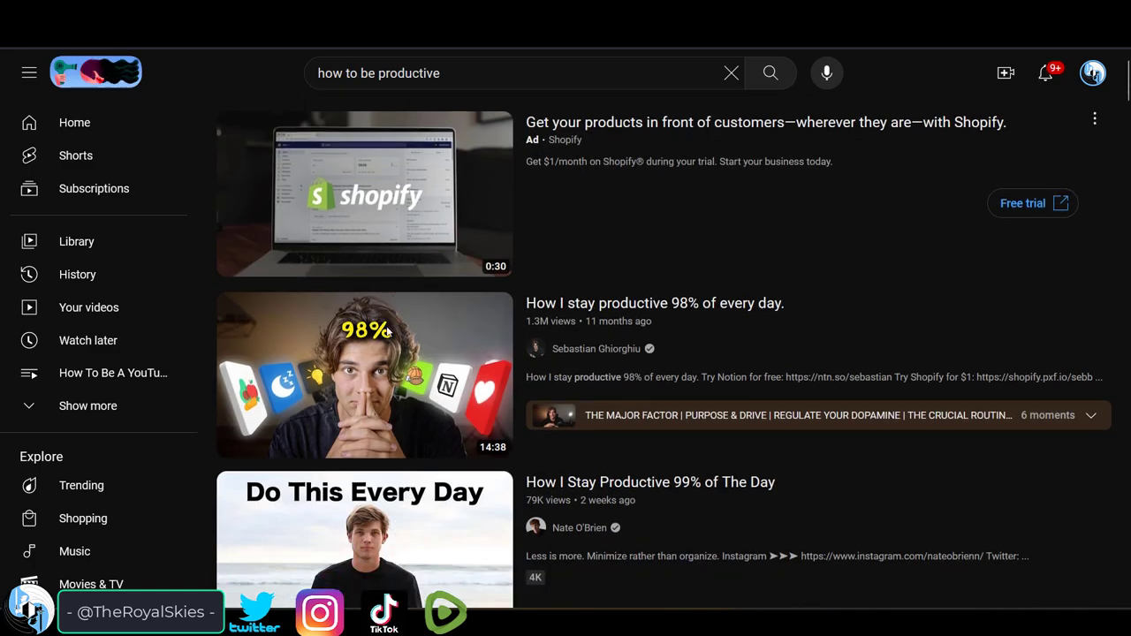
- Look through the YouTube search results for "how to be productive", down to the People also watched section
scroll(389, 332, down, 4)
scroll(884, 367, down, 5)
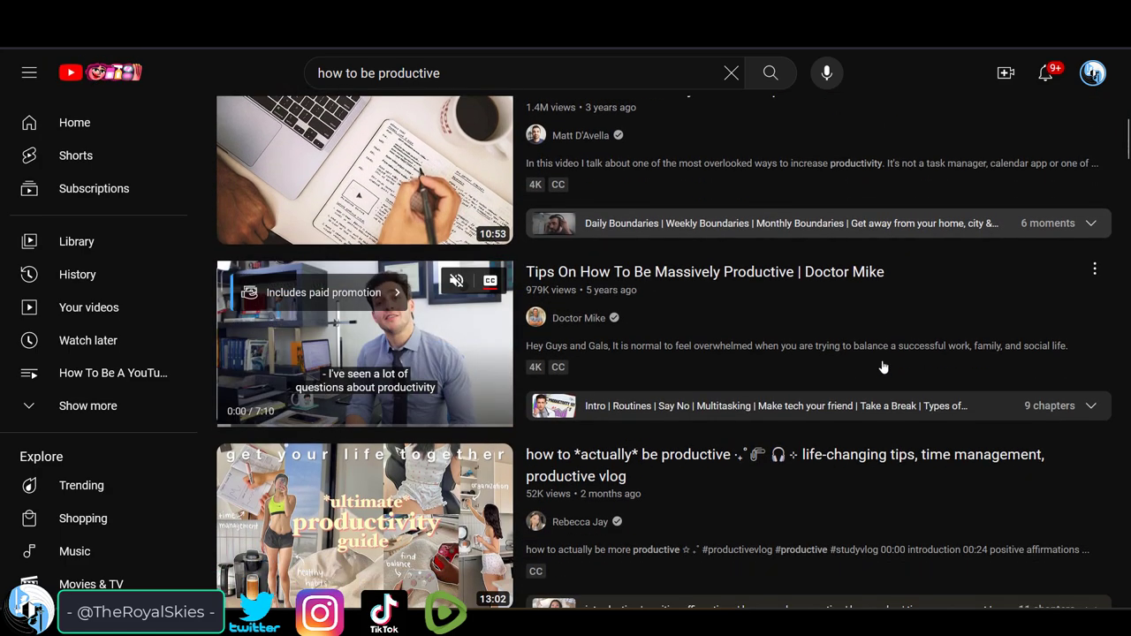
scroll(884, 367, down, 4)
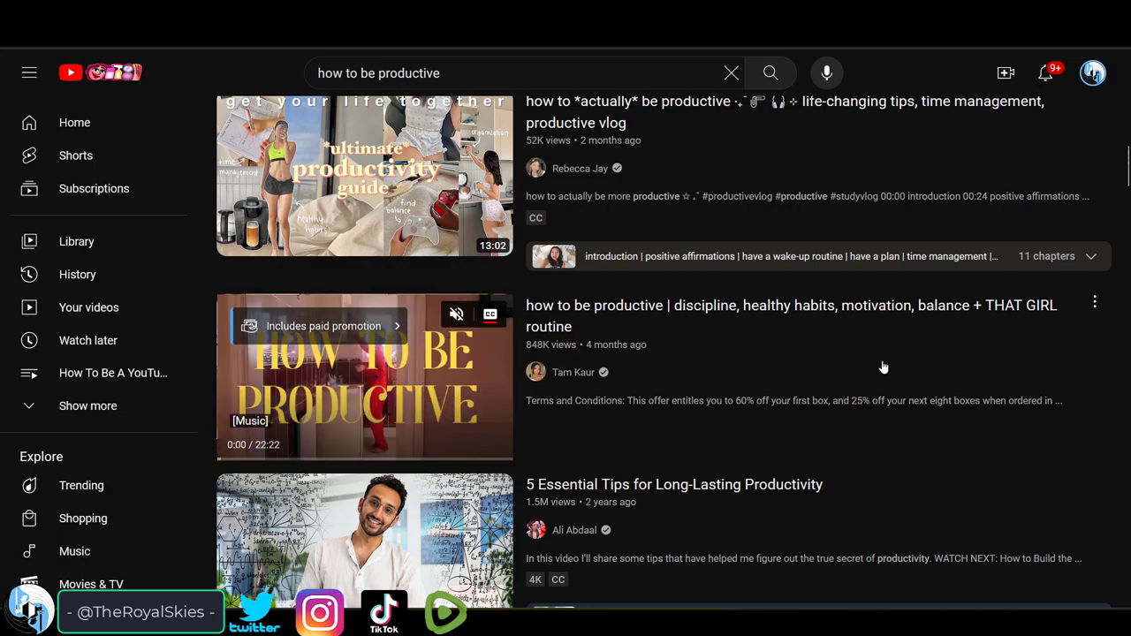
scroll(884, 367, down, 4)
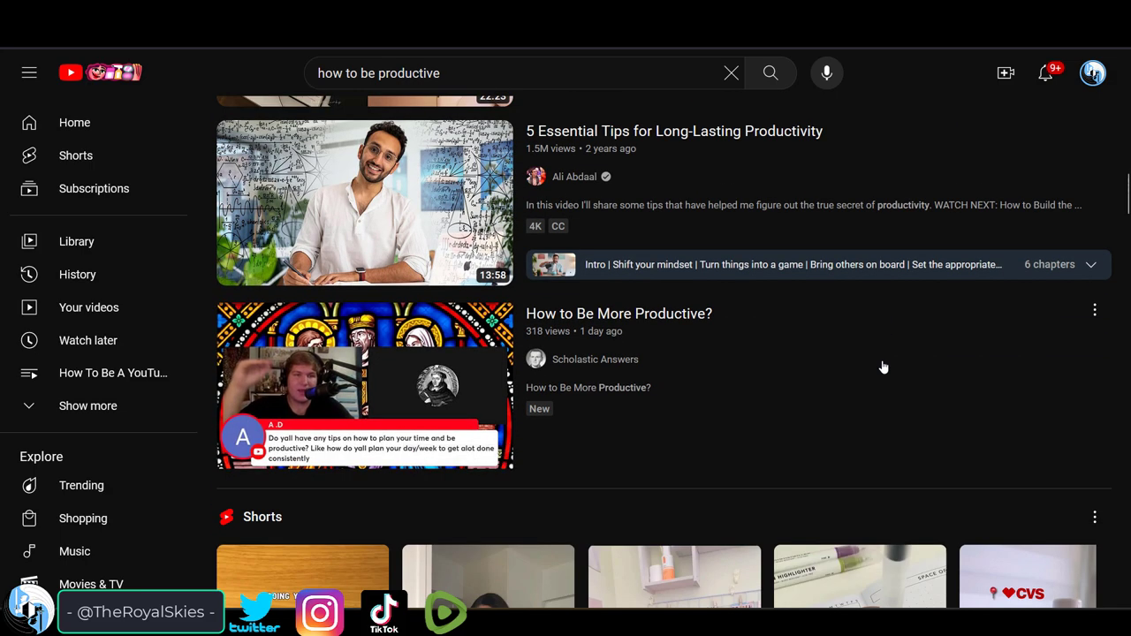
scroll(884, 367, down, 5)
scroll(884, 367, up, 1)
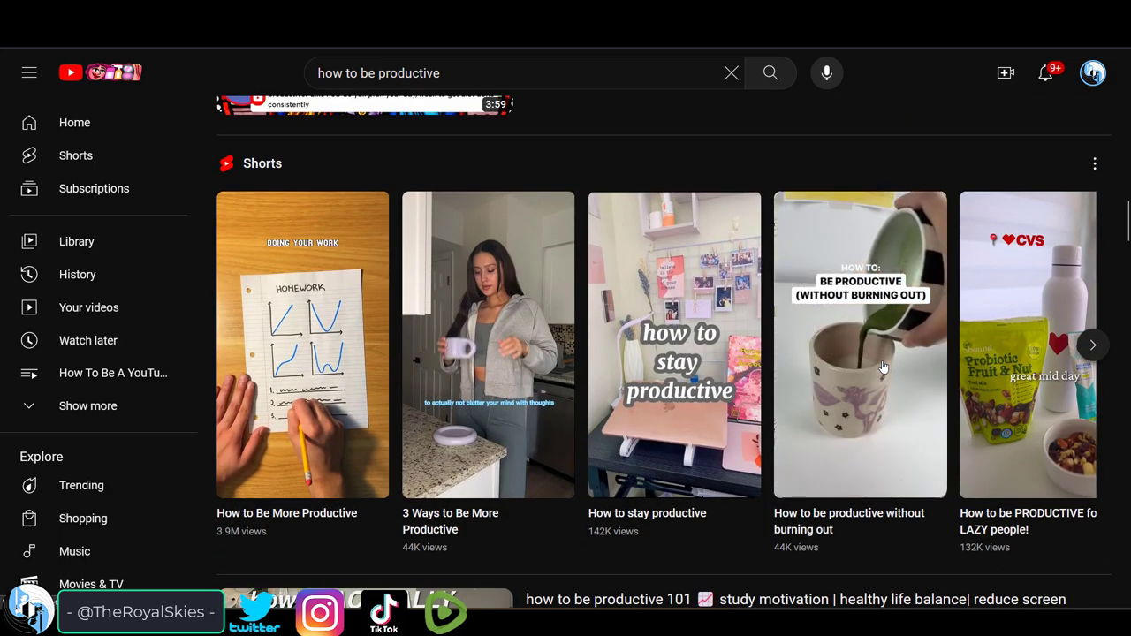
scroll(884, 367, down, 4)
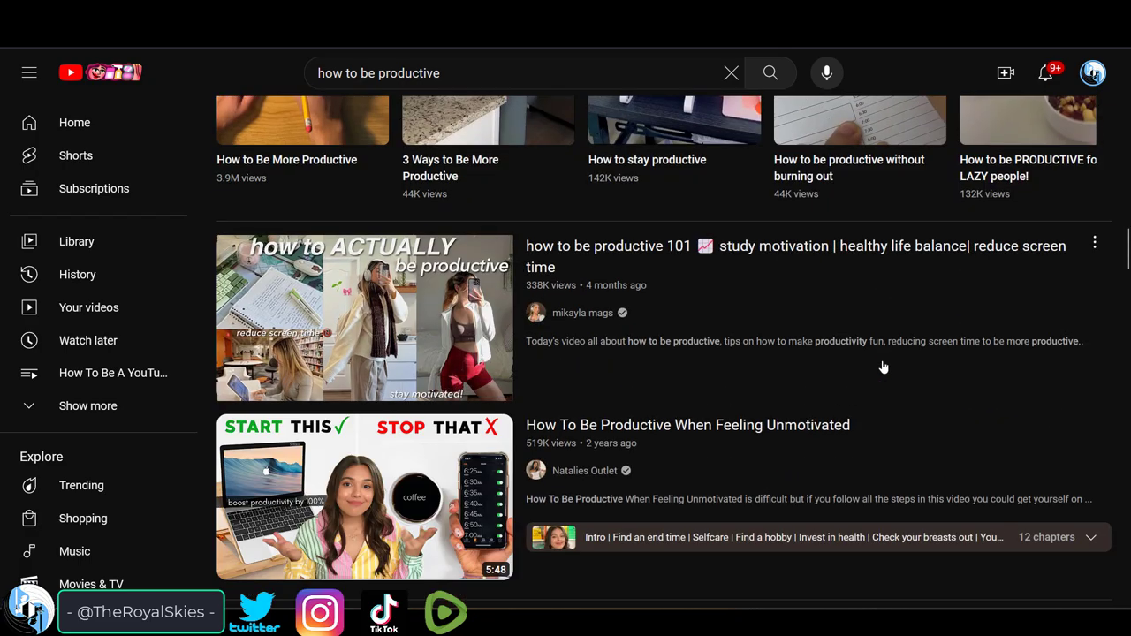
scroll(883, 366, down, 4)
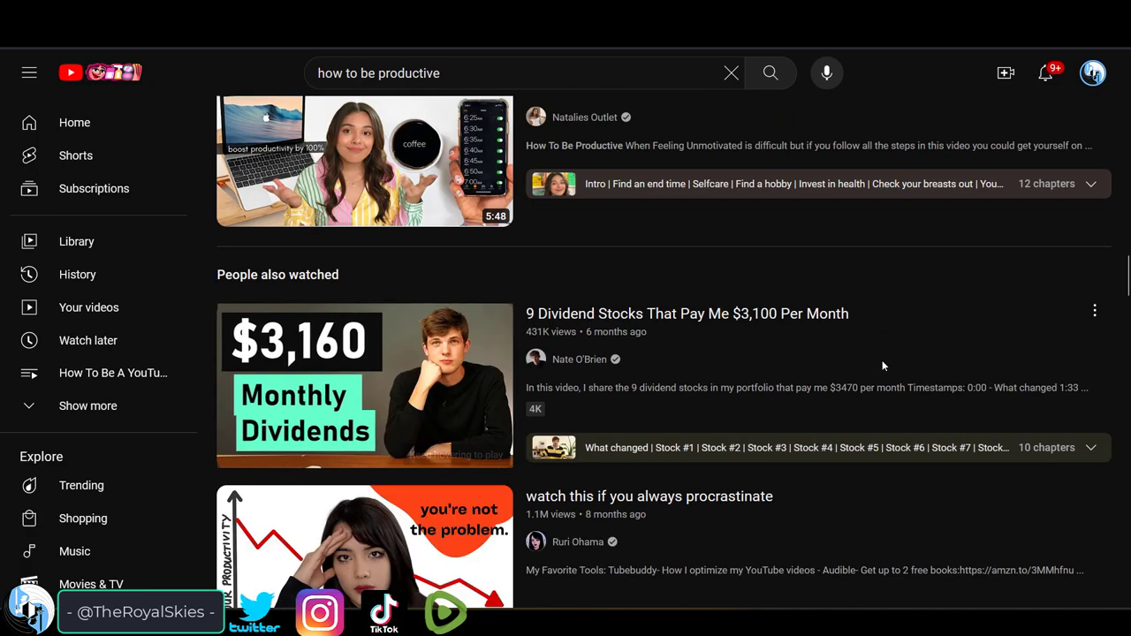
scroll(883, 365, down, 3)
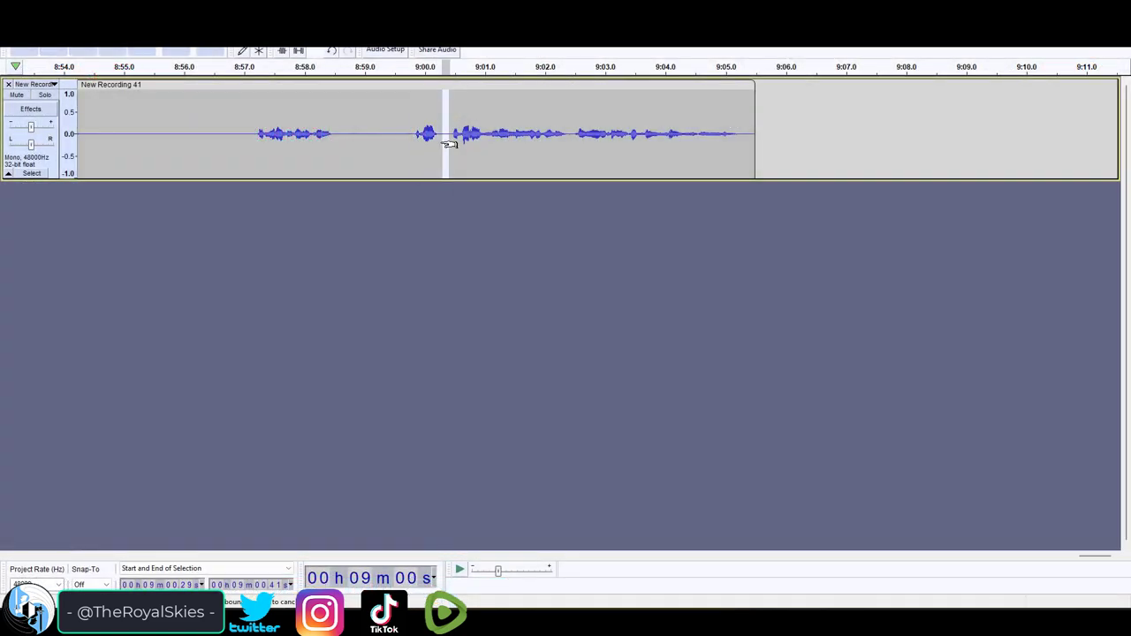
- Switch to Audacity and cut the silent gaps and unwanted takes out of New Recording 41, working backwards from its end
drag(412, 143, 346, 151)
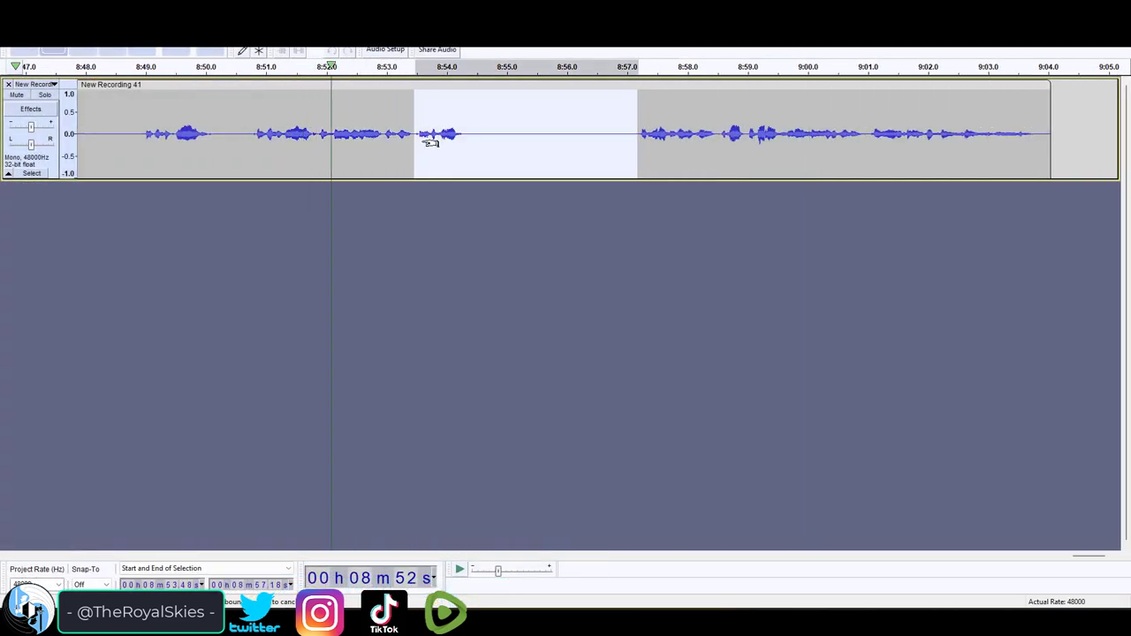
drag(431, 143, 437, 144)
key(Delete)
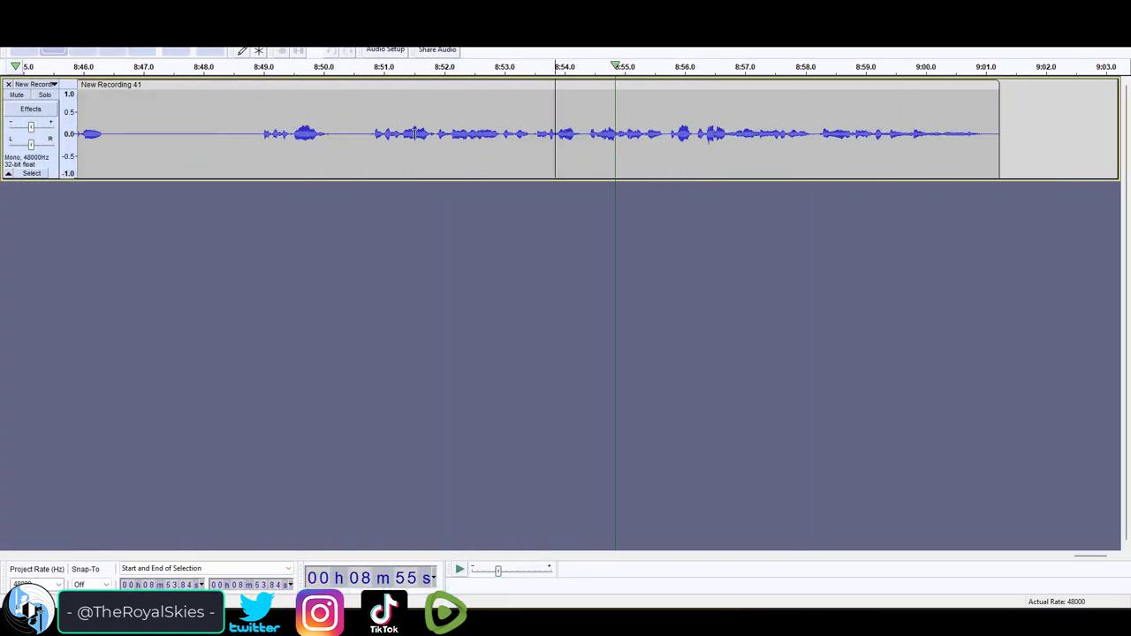
drag(259, 142, 362, 141)
key(Delete)
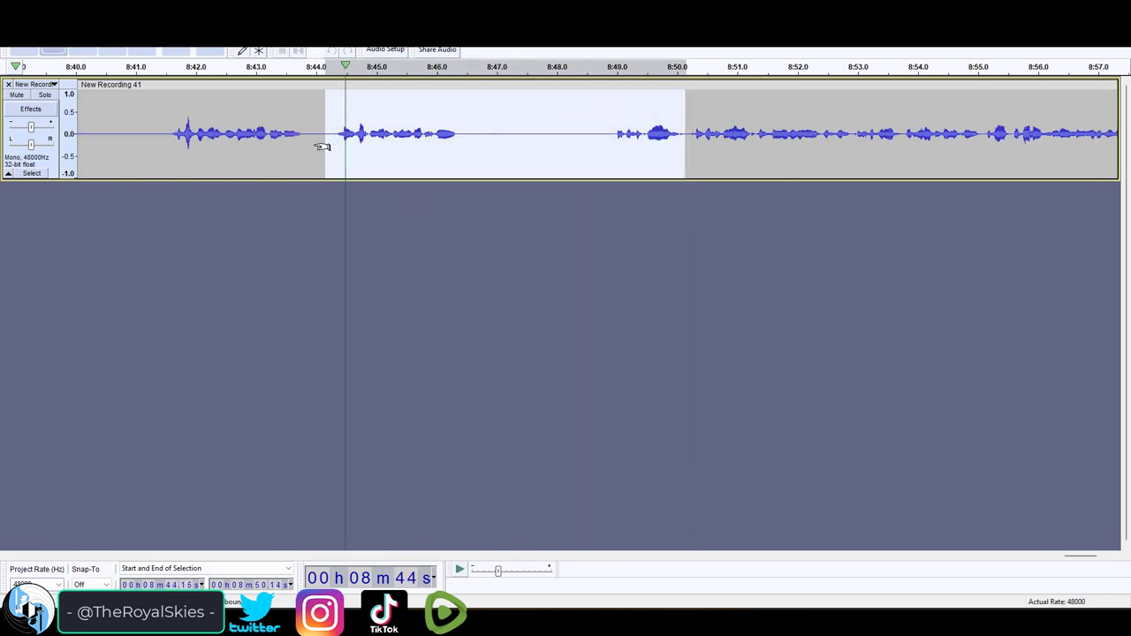
drag(715, 147, 491, 147)
key(Delete)
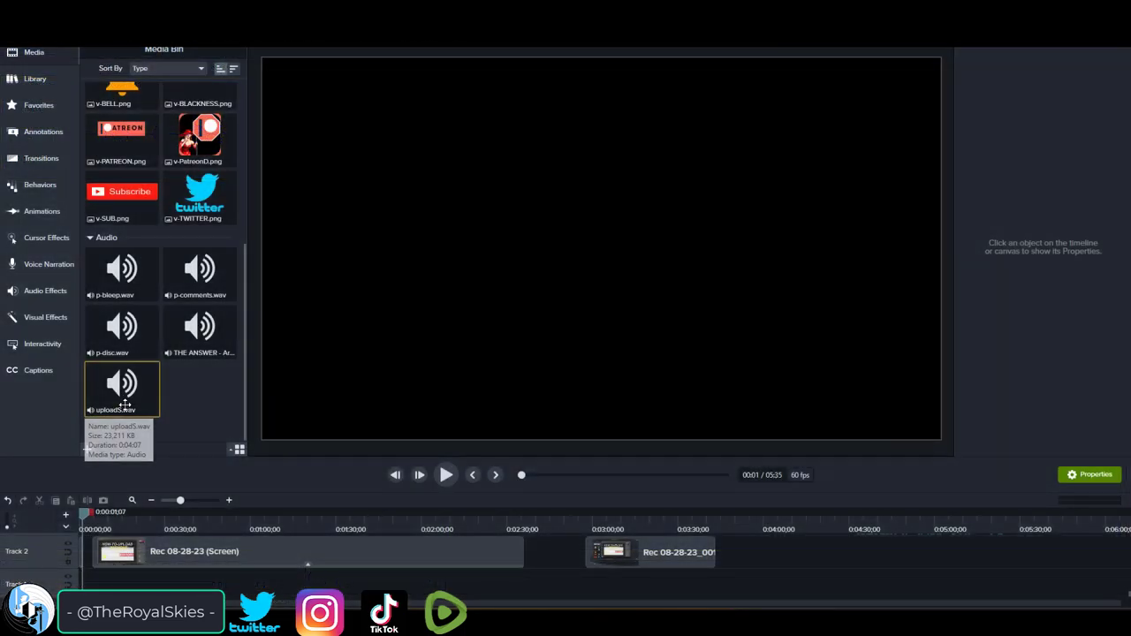
- Switch to Camtasia, place uploadS.wav at the start of Track 1 and play the timeline from the beginning
drag(122, 389, 133, 584)
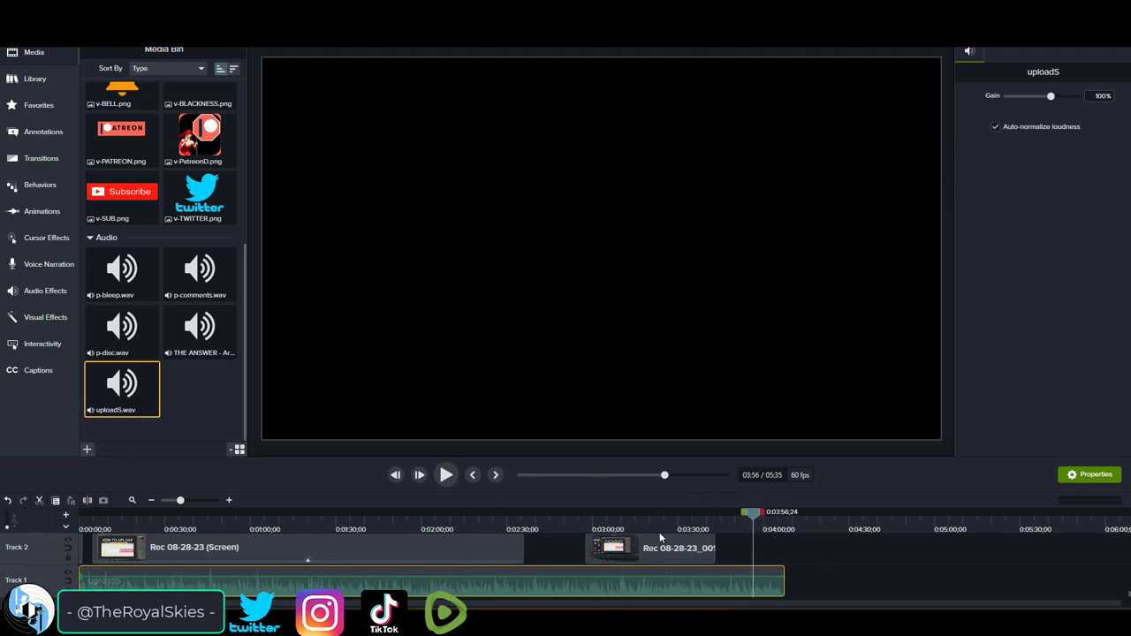
key(Home)
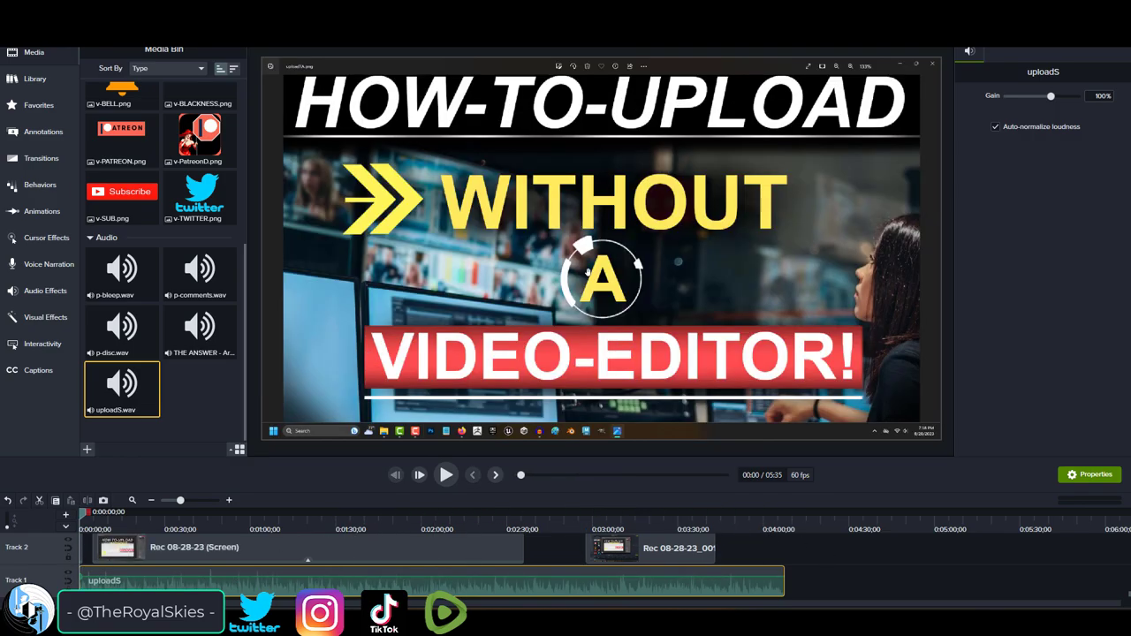
key(space)
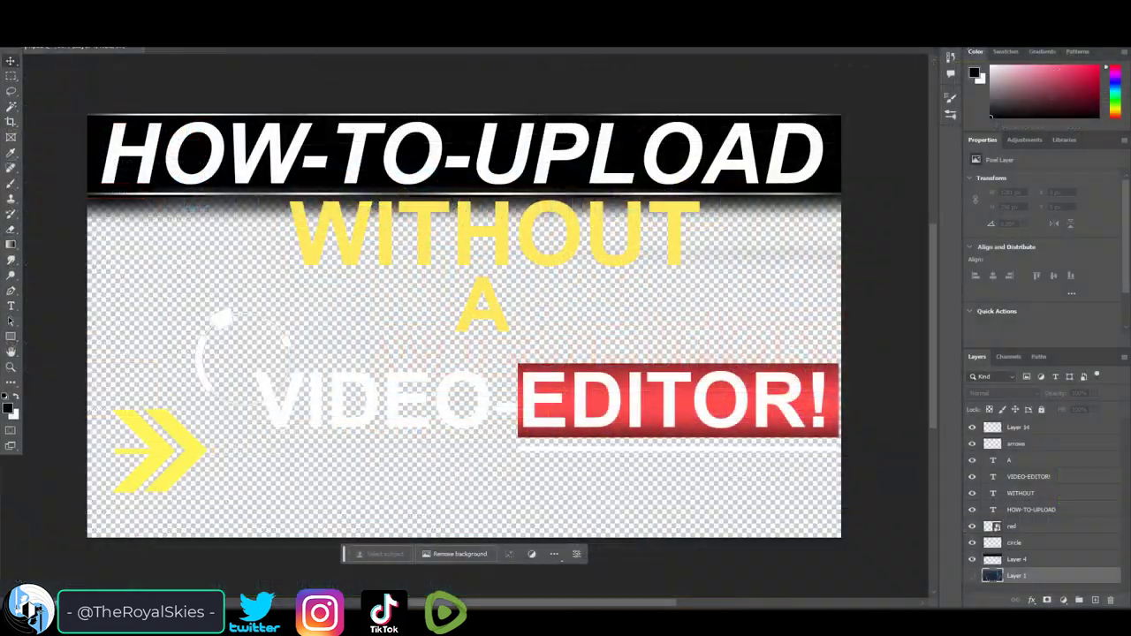
- Switch to Photoshop, scale the background photo to fill the thumbnail, and place the arrows beside WITHOUT and the circle around the A
drag(521, 402, 285, 384)
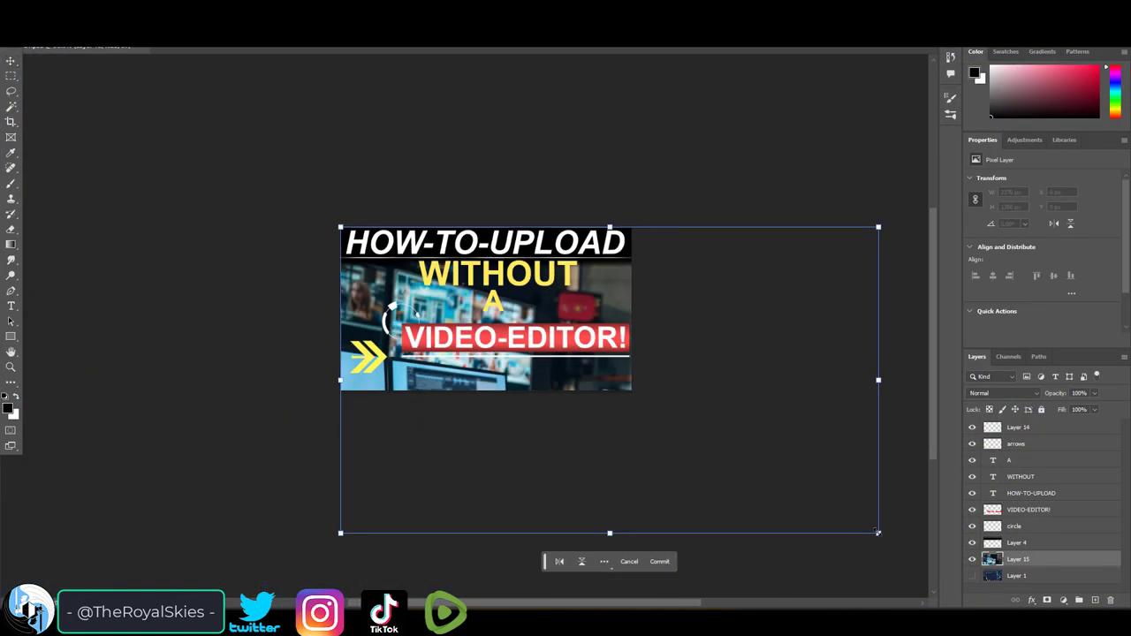
drag(878, 536, 621, 418)
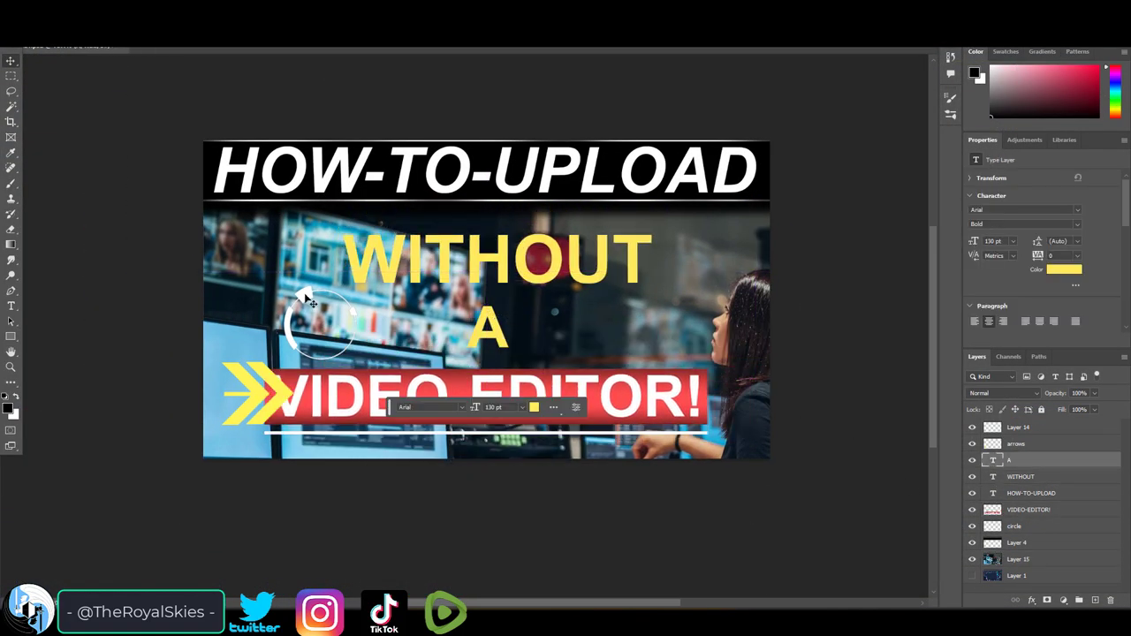
drag(298, 309, 435, 139)
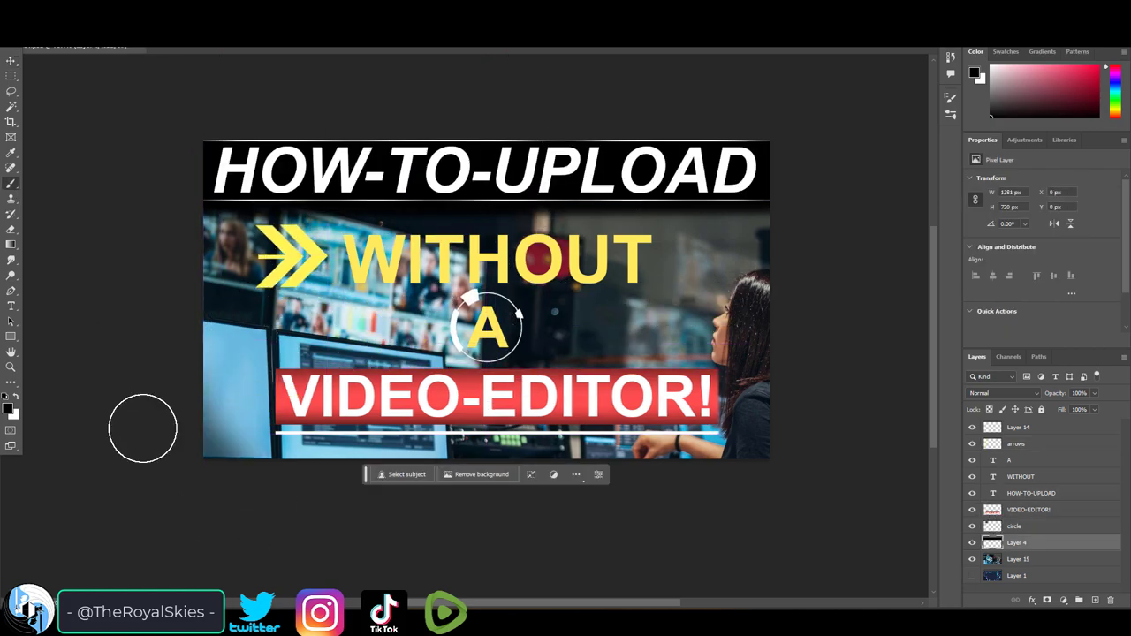
click(40, 35)
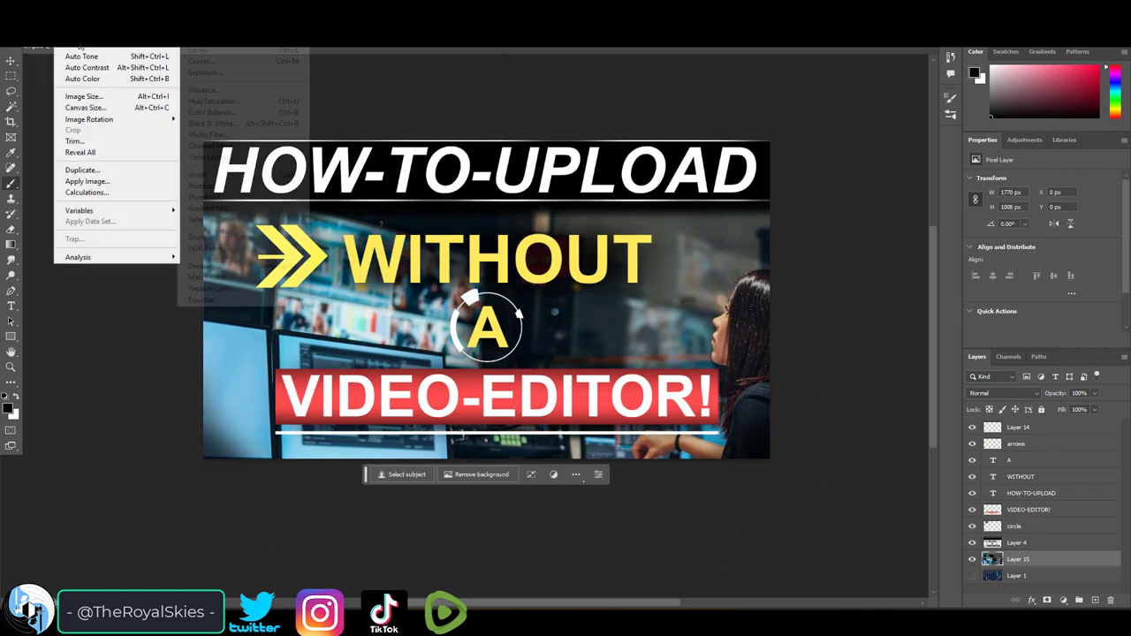
click(398, 29)
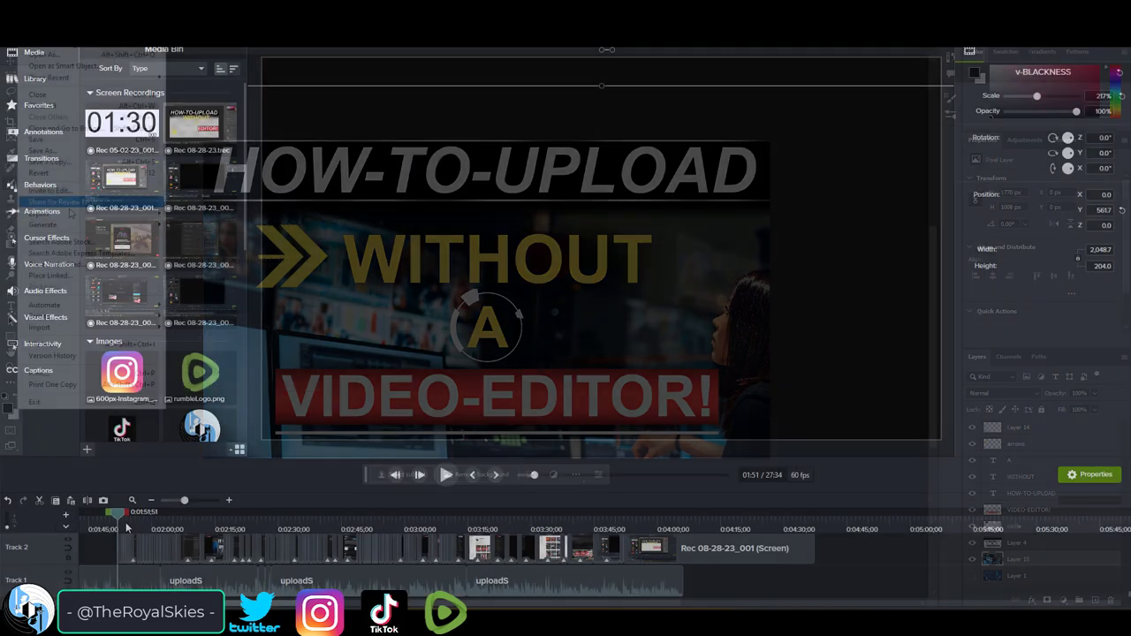
- Switch to Camtasia, start a custom MP4 - Smart Player (HTML5) production and go through its video settings before continuing
drag(133, 532, 374, 533)
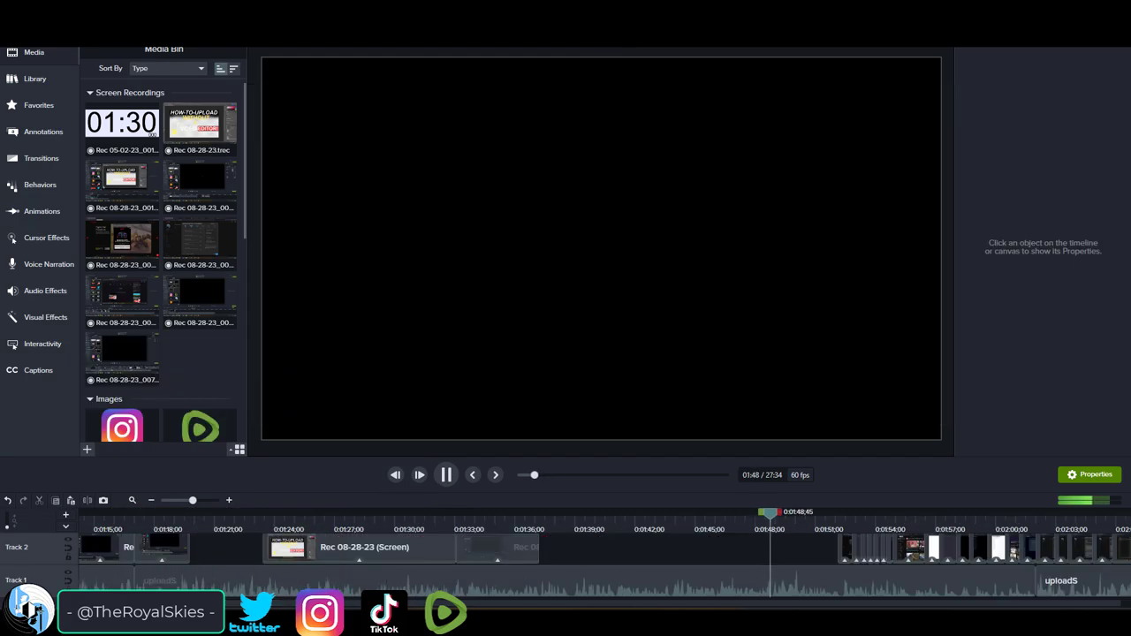
click(1083, 26)
mouse_move(1044, 240)
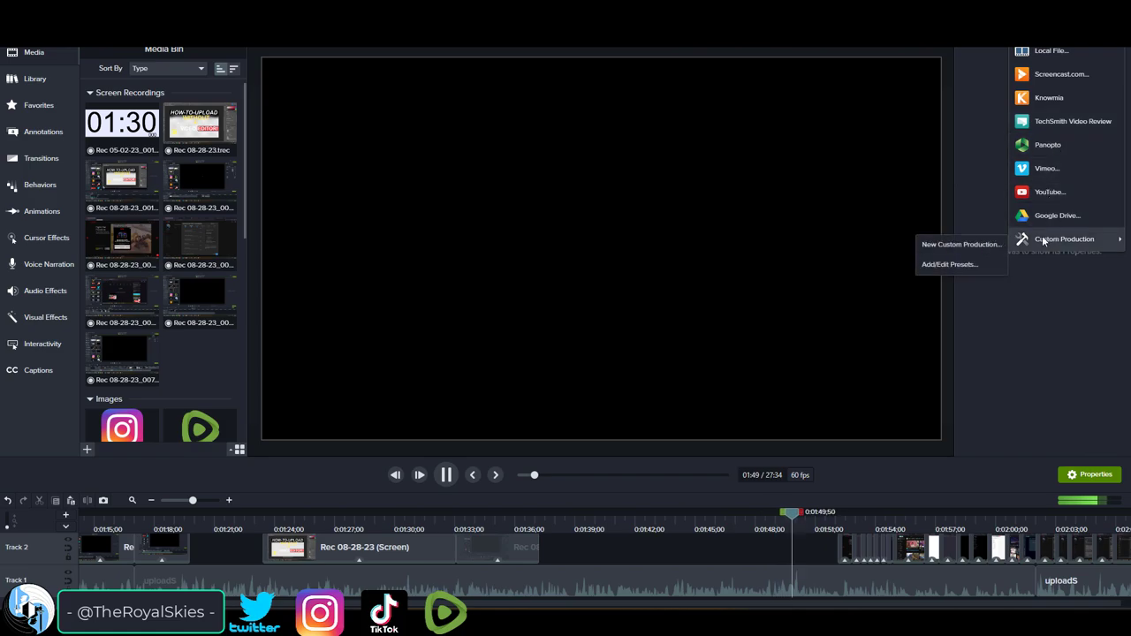
click(963, 245)
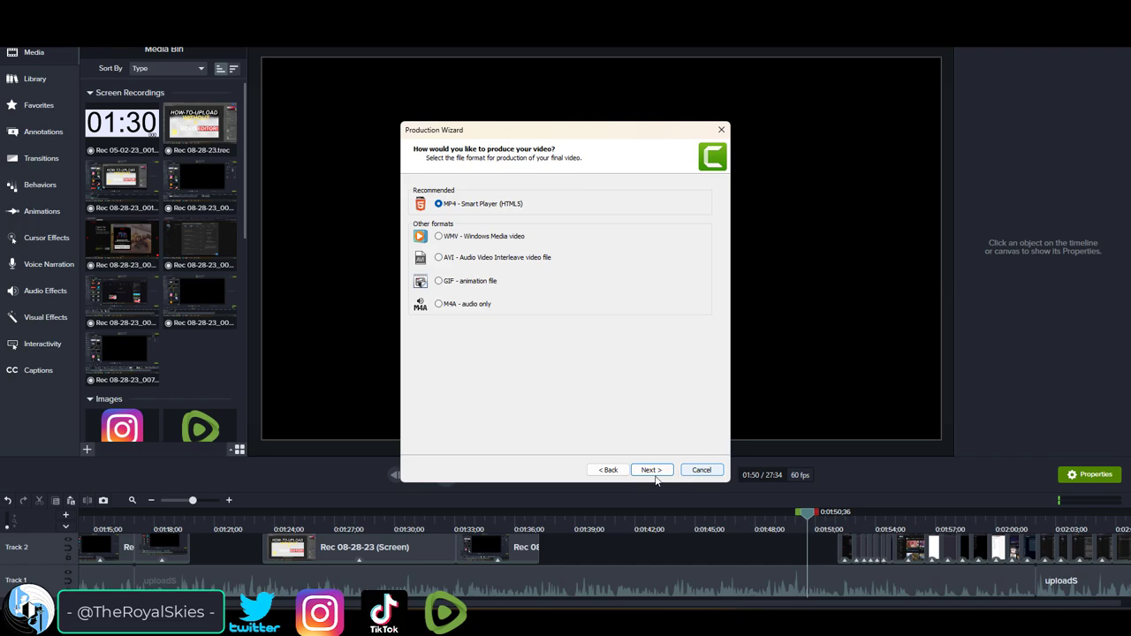
click(651, 472)
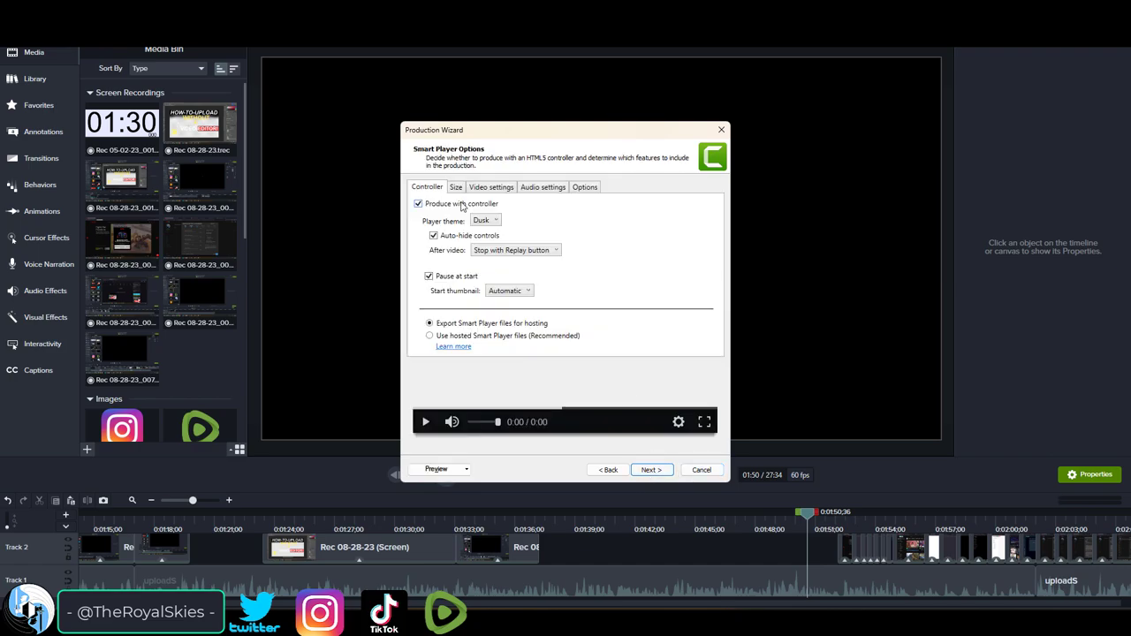
click(477, 189)
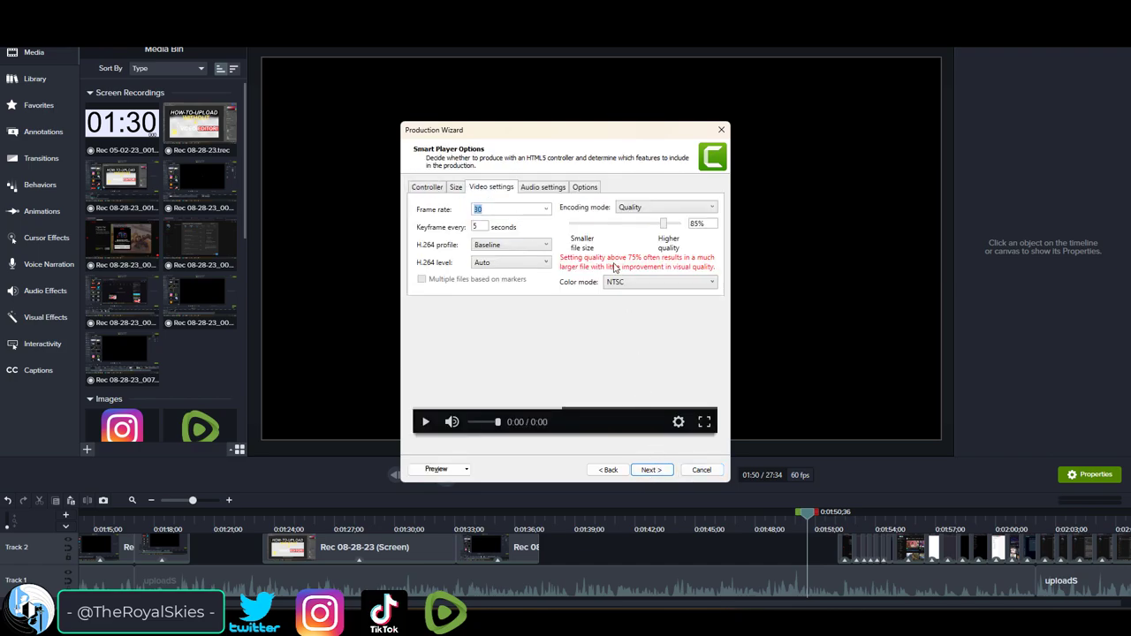
click(504, 352)
click(651, 471)
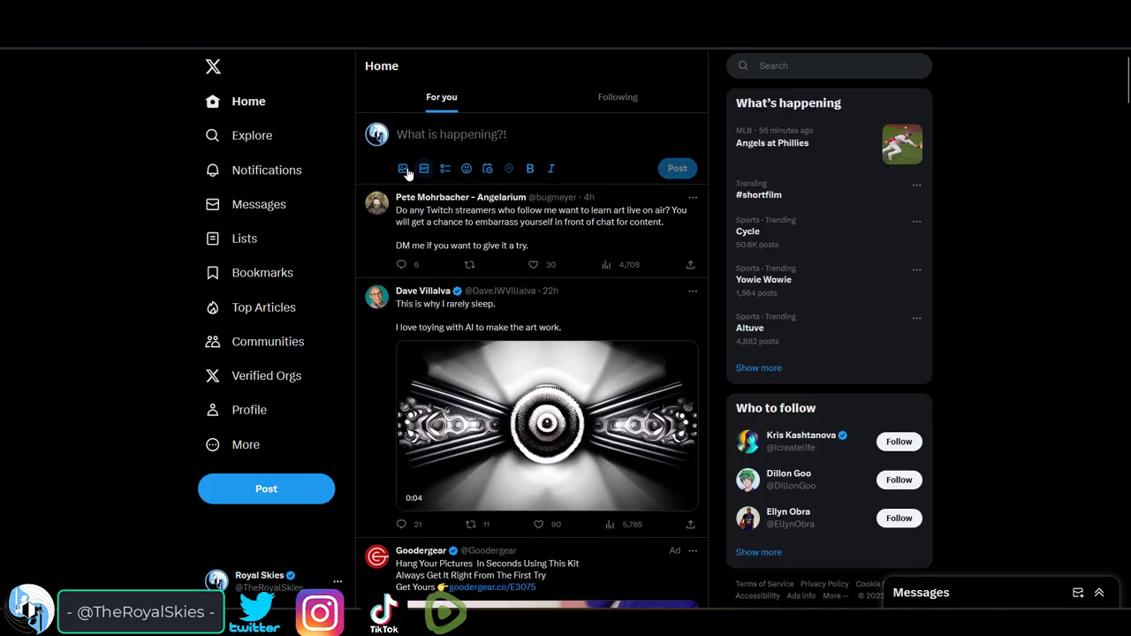
- Start attaching media to a new post on X and start an upload on ArtStation
click(404, 161)
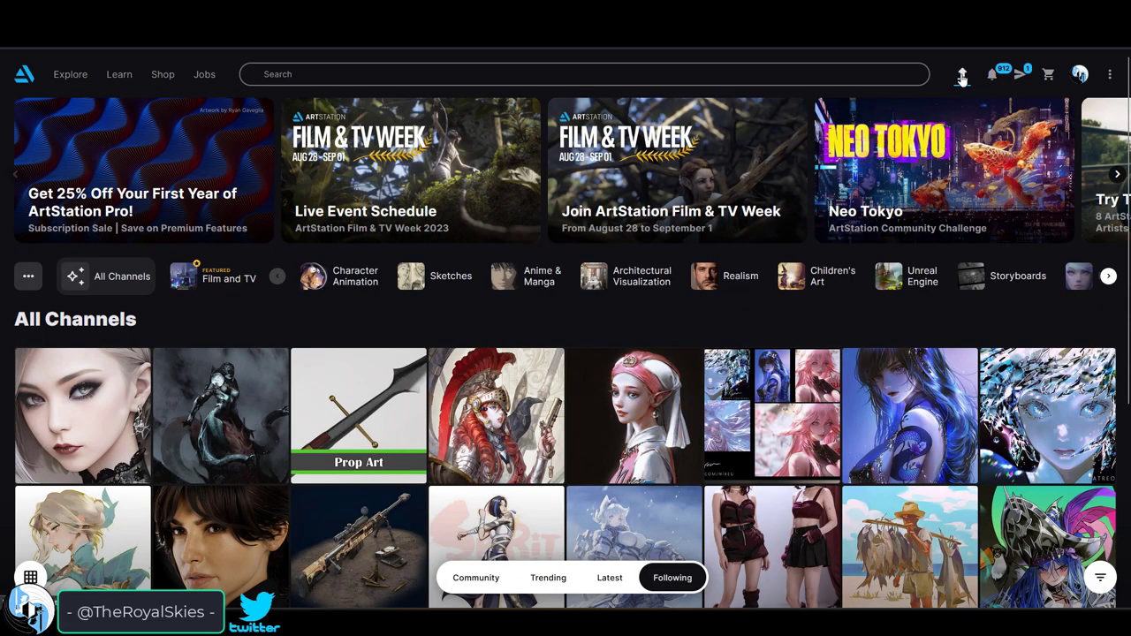
click(962, 80)
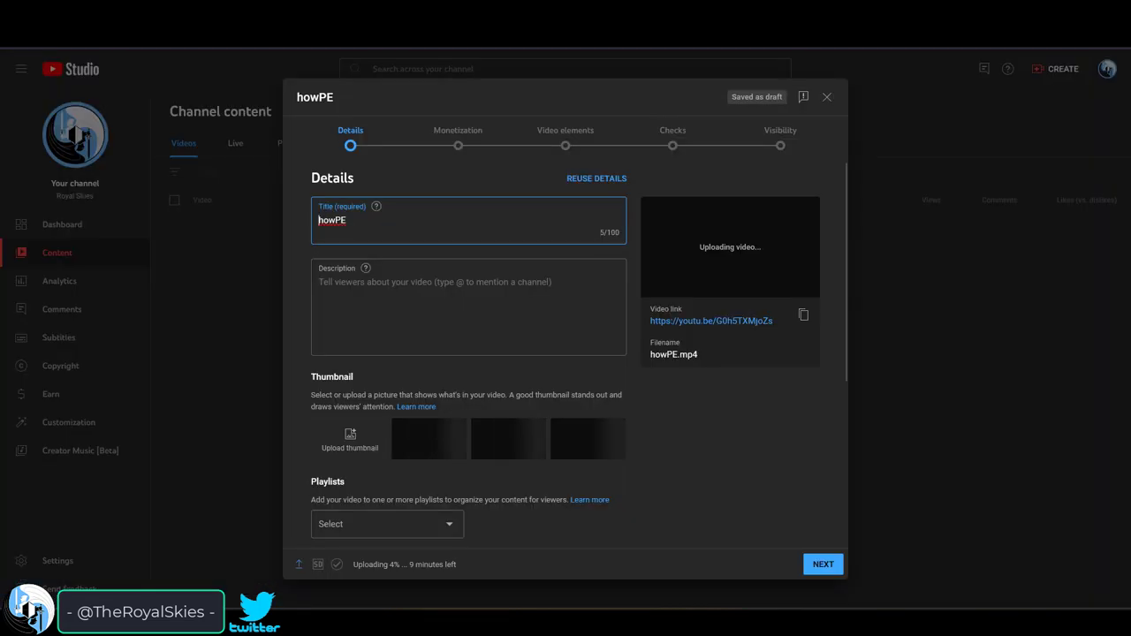
- Switch to YouTube Studio, reuse the details of "Deciding Your YouTube Content - (For TOTAL Beginners)" for the howPE.mp4 upload and choose its thumbnail
click(597, 179)
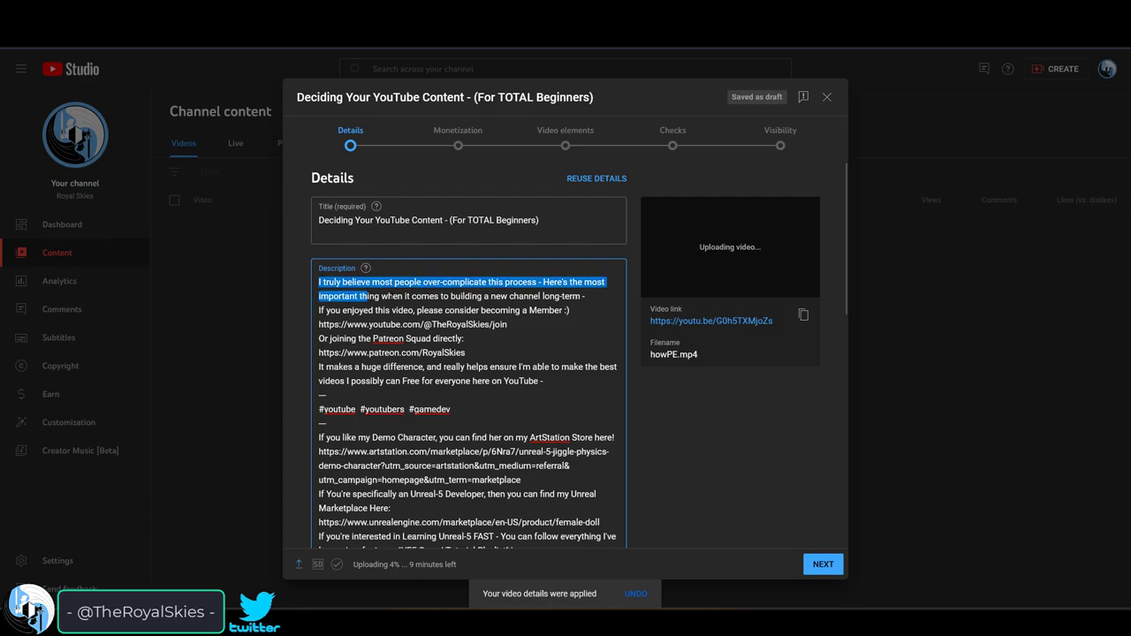
drag(367, 296, 469, 389)
scroll(469, 353, down, 10)
click(350, 473)
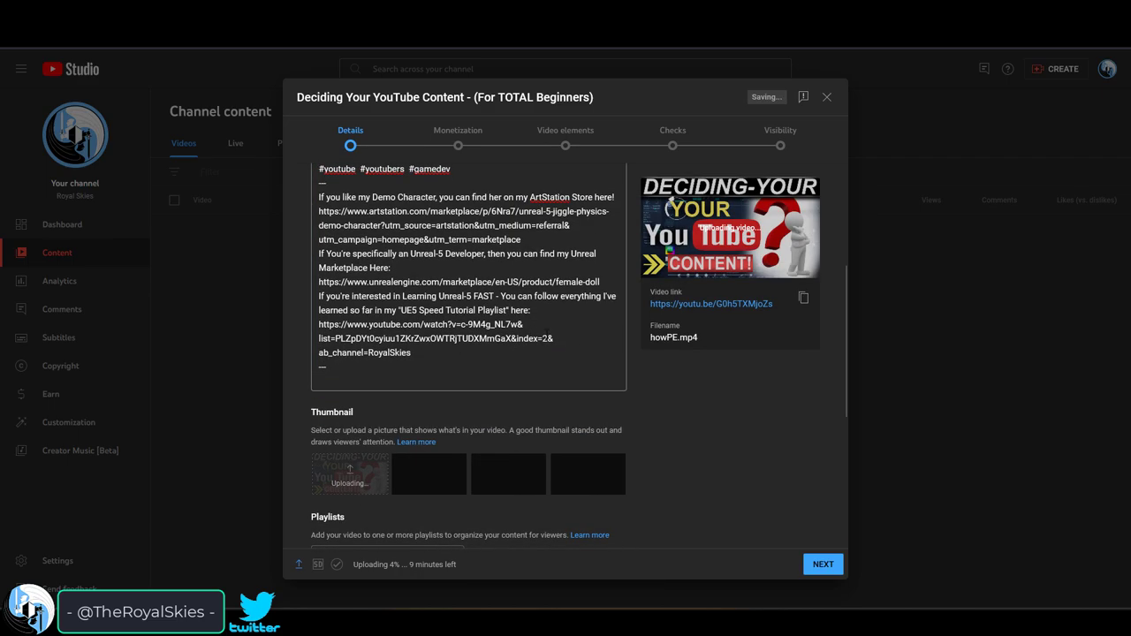
- Expand the upload's additional details below the audience settings and go down to the tags
scroll(635, 480, down, 4)
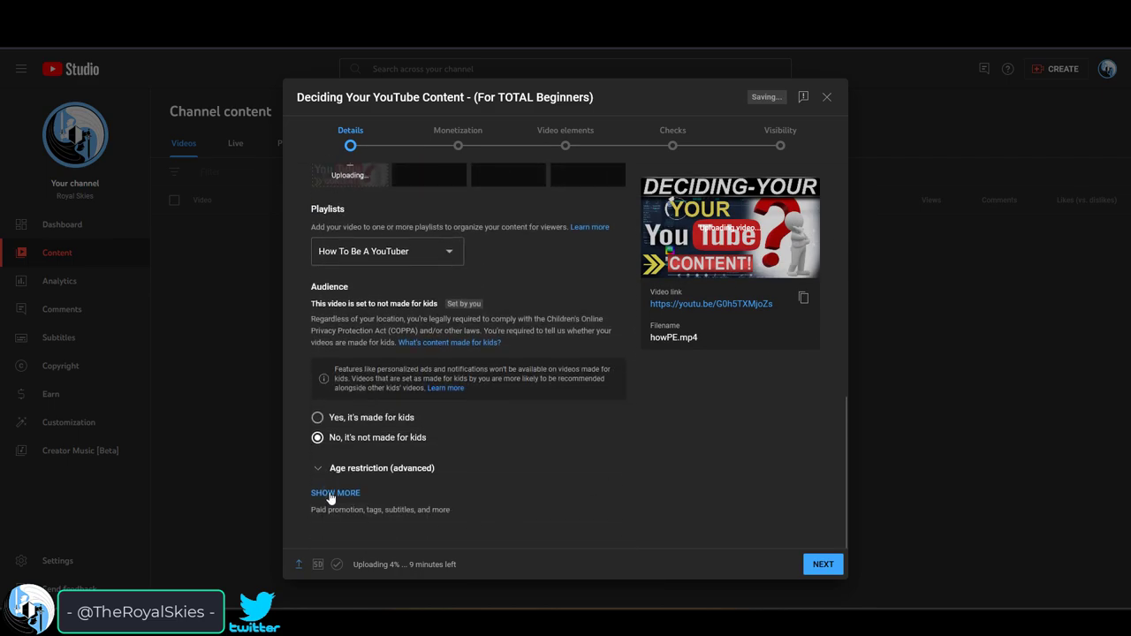
click(334, 493)
scroll(512, 406, down, 10)
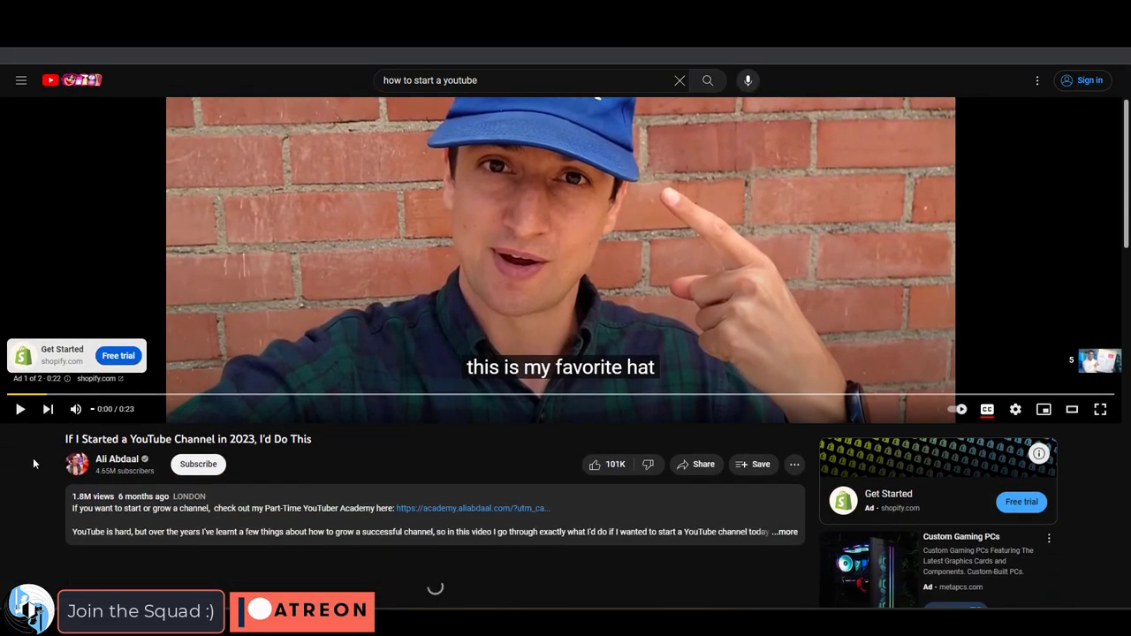
- Open the page source of "If I Started a YouTube Channel in 2023, I'd Do This", find "keyword" and copy its keyword list
right_click(30, 463)
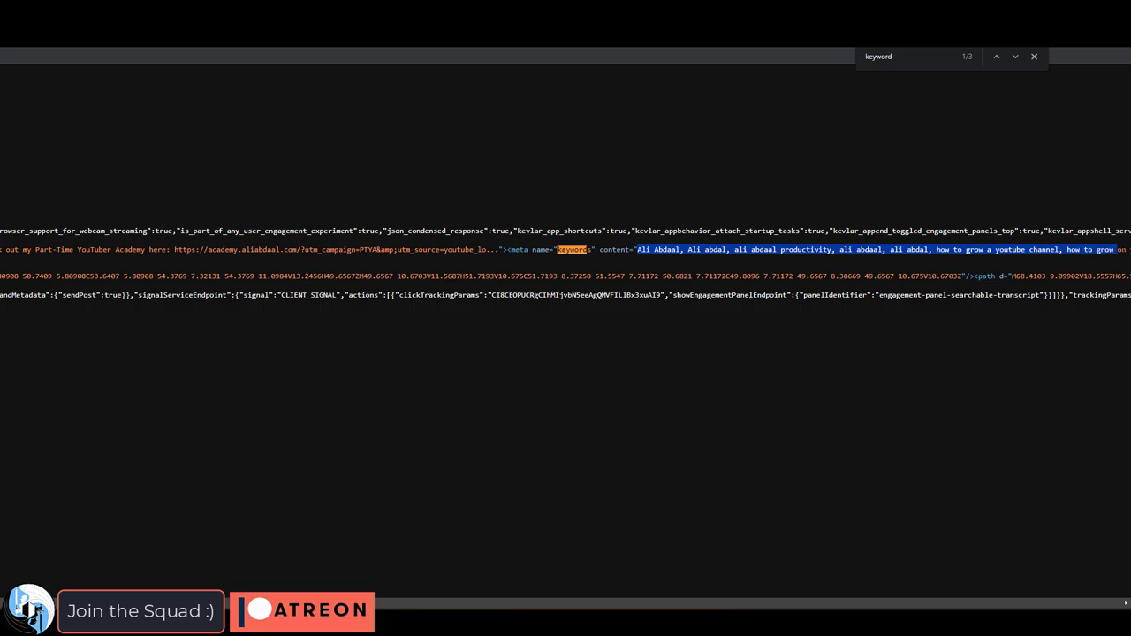
drag(1127, 250, 855, 250)
key(ctrl+Tab)
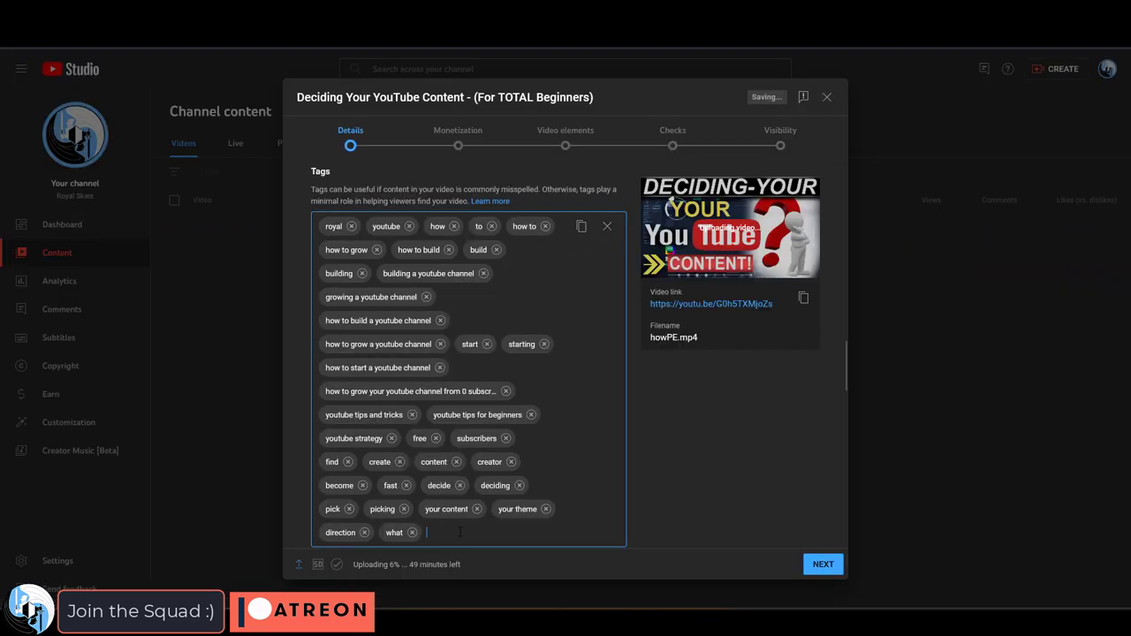
- Paste the copied keywords after the upload's existing tags and remove added ones to fit the 500-character limit
text(ali abdaal, ali abdaal, how to grow on youtube in 2023, how to grow on youtube, how to grow a youtube channel today, make money on youtube, beginners guide to youtube, beginner youtube, advice for youtubers, what i would do today on youtube, ali abdaal youtube, how to grow a successful youtube channel, how to grow a successful youtube channeloutube in 2023, youtube advice, advice beginner youtubers)
key(BackSpace)
key(BackSpace)
key(BackSpace)
key(BackSpace)
key(BackSpace)
key(BackSpace)
key(BackSpace)
key(BackSpace)
key(BackSpace)
key(BackSpace)
key(BackSpace)
key(BackSpace)
key(BackSpace)
key(BackSpace)
key(BackSpace)
key(BackSpace)
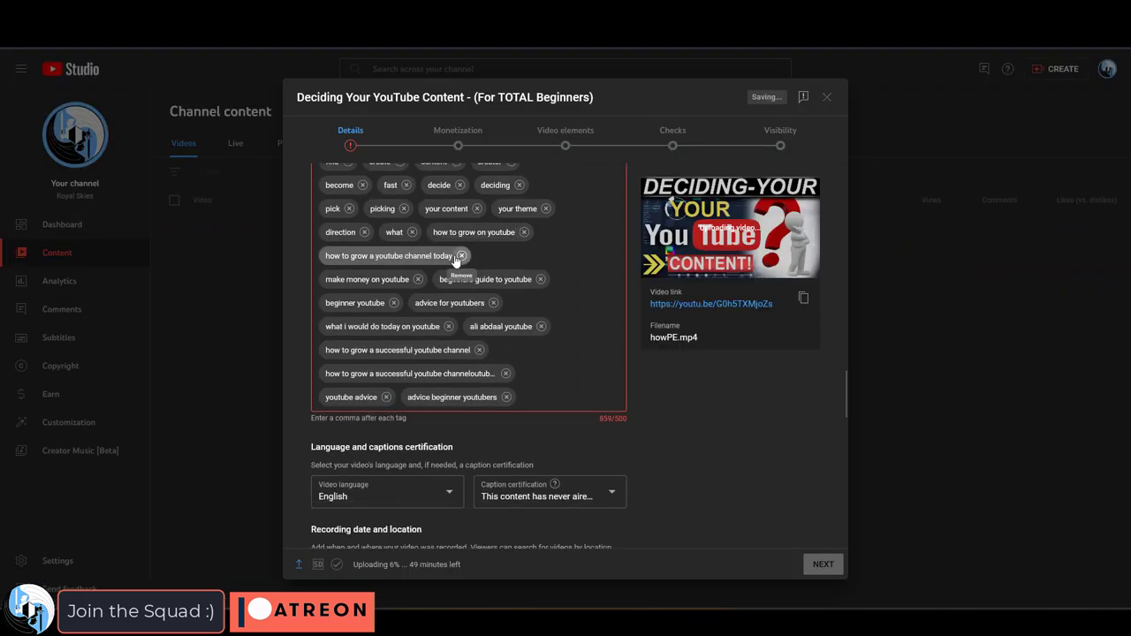
- Turn monetization on for the upload and continue to the ad suitability page
scroll(391, 505, down, 10)
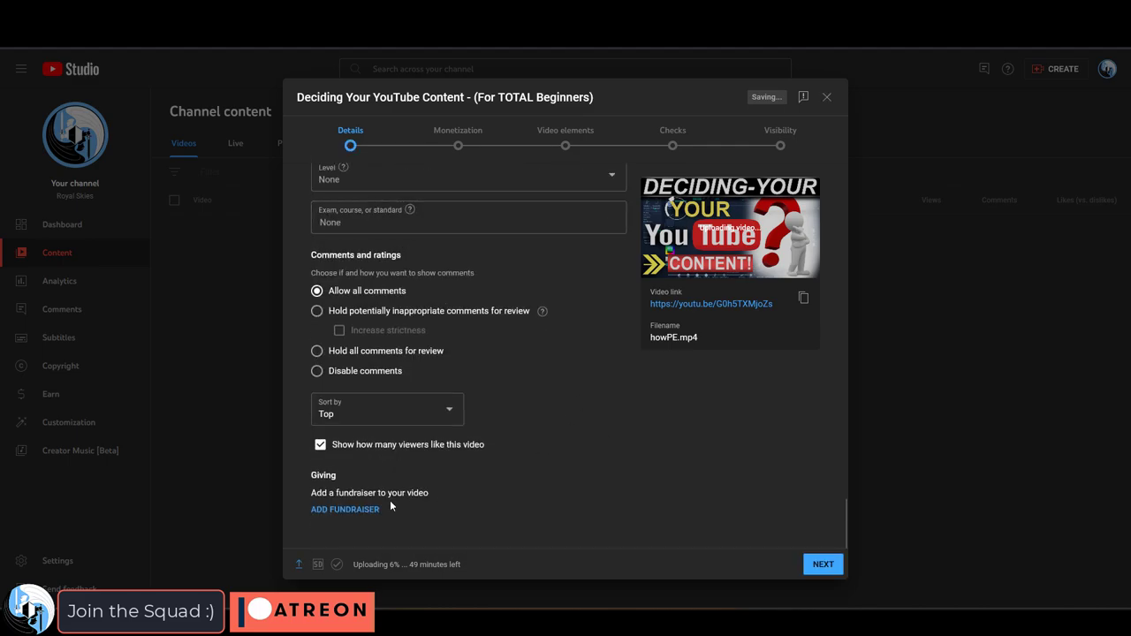
click(823, 564)
click(429, 235)
click(329, 256)
click(519, 295)
click(822, 564)
- Complete the ad suitability self-rating at the end of the content categories and continue to the video elements
scroll(374, 475, down, 5)
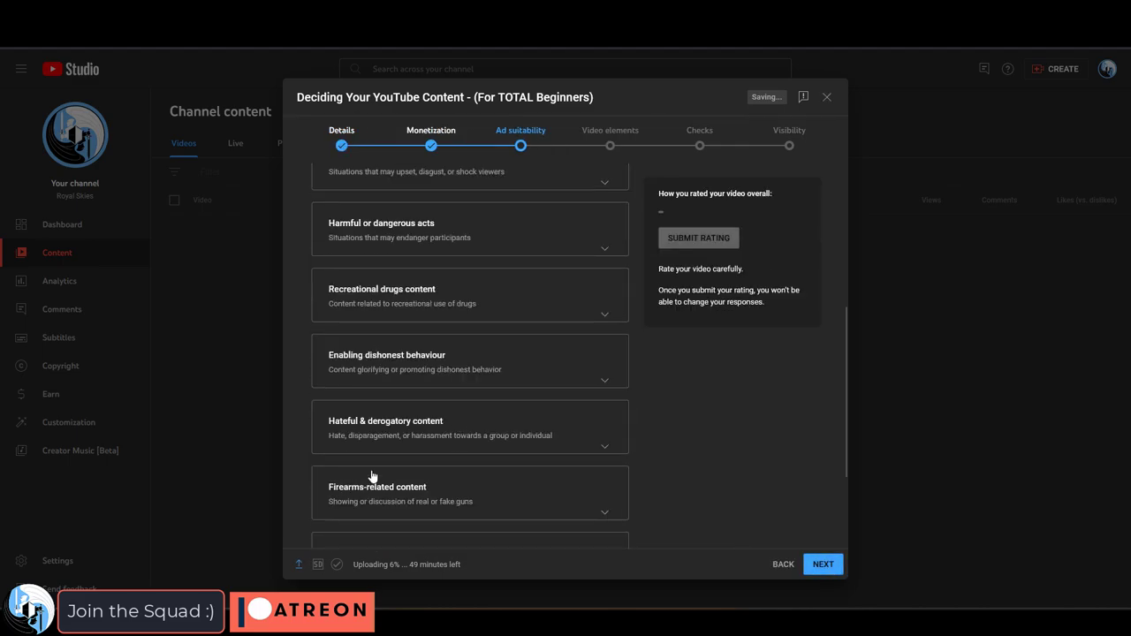
scroll(374, 475, down, 2)
click(321, 524)
click(821, 566)
- Add playlist cards at 0:00:00 and 2:37:00 and link cards to patreon.com ("To Support, Join The Squad!") and artstation.com ("For 3D Artists!!")
click(739, 436)
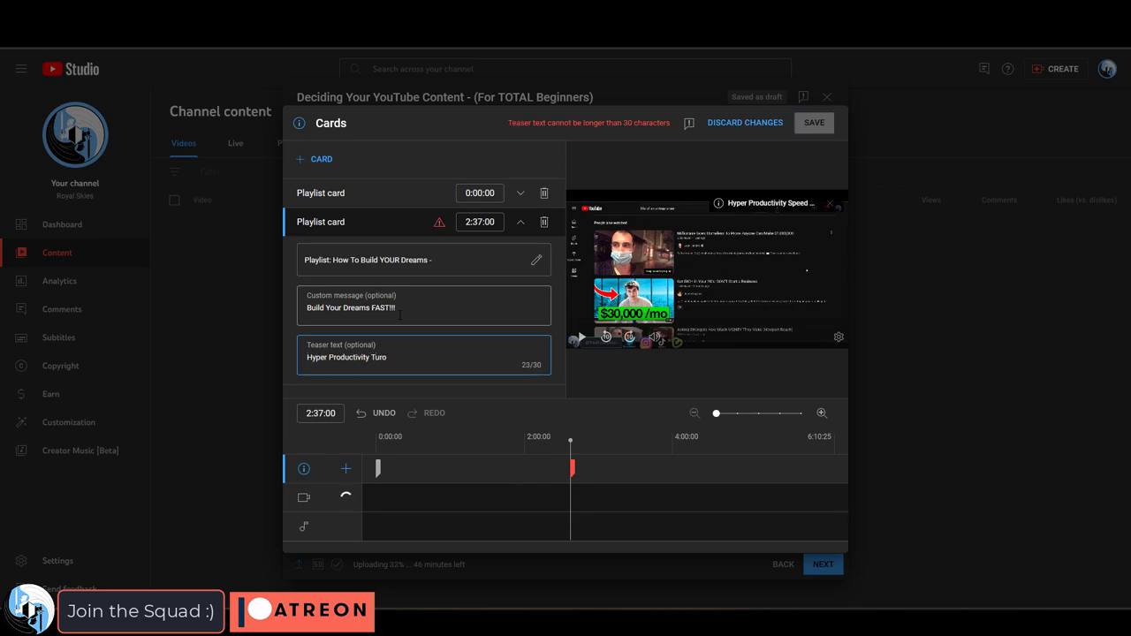
click(320, 163)
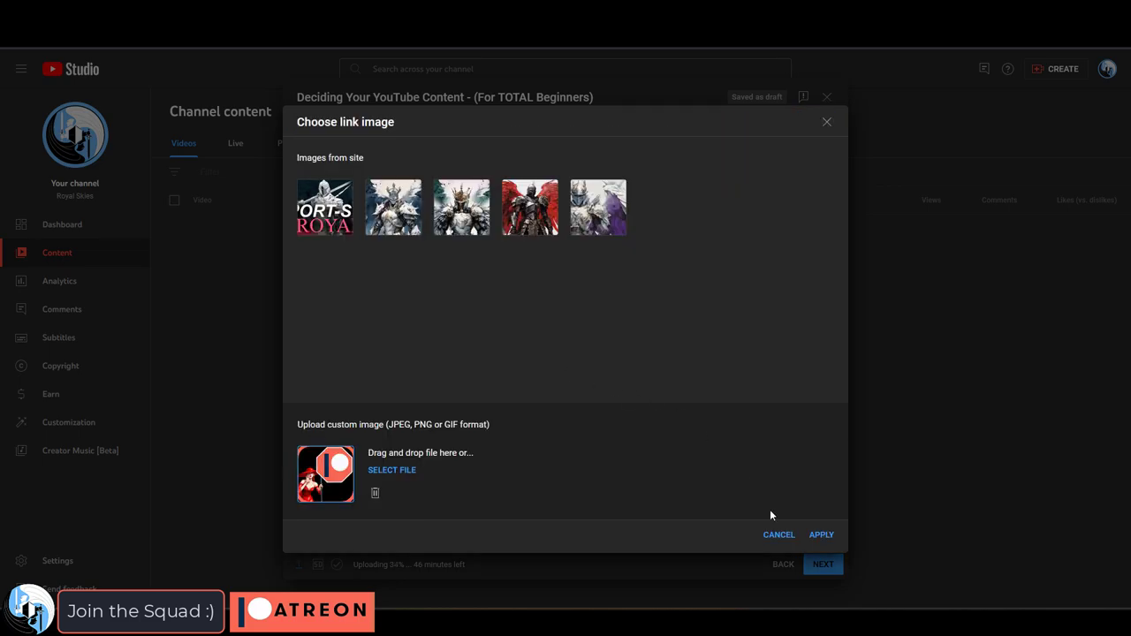
click(821, 535)
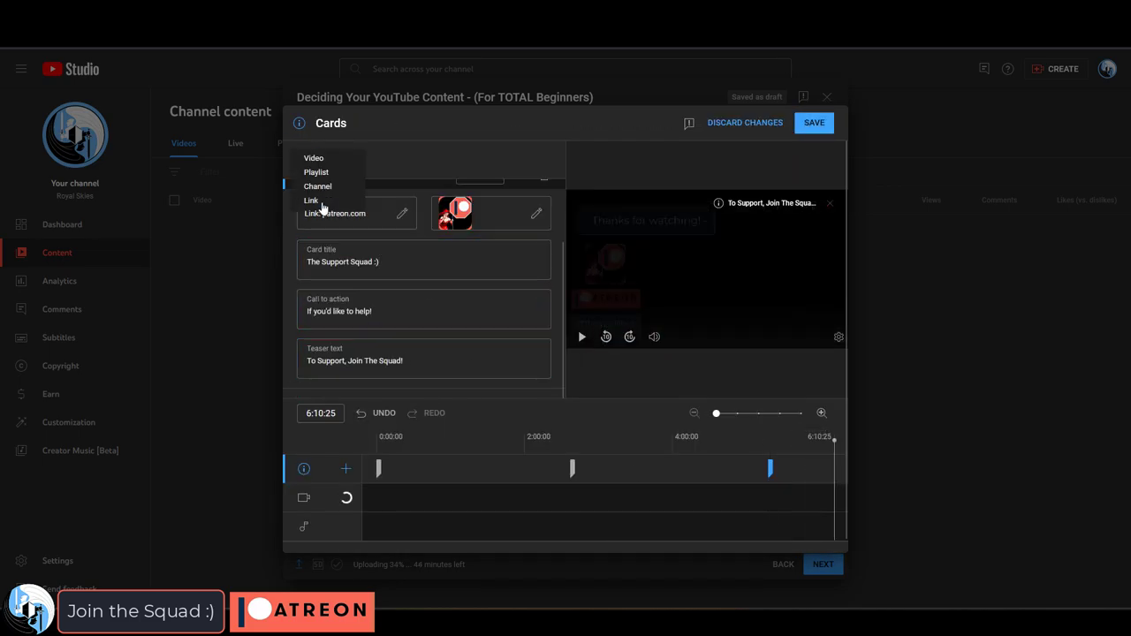
click(311, 201)
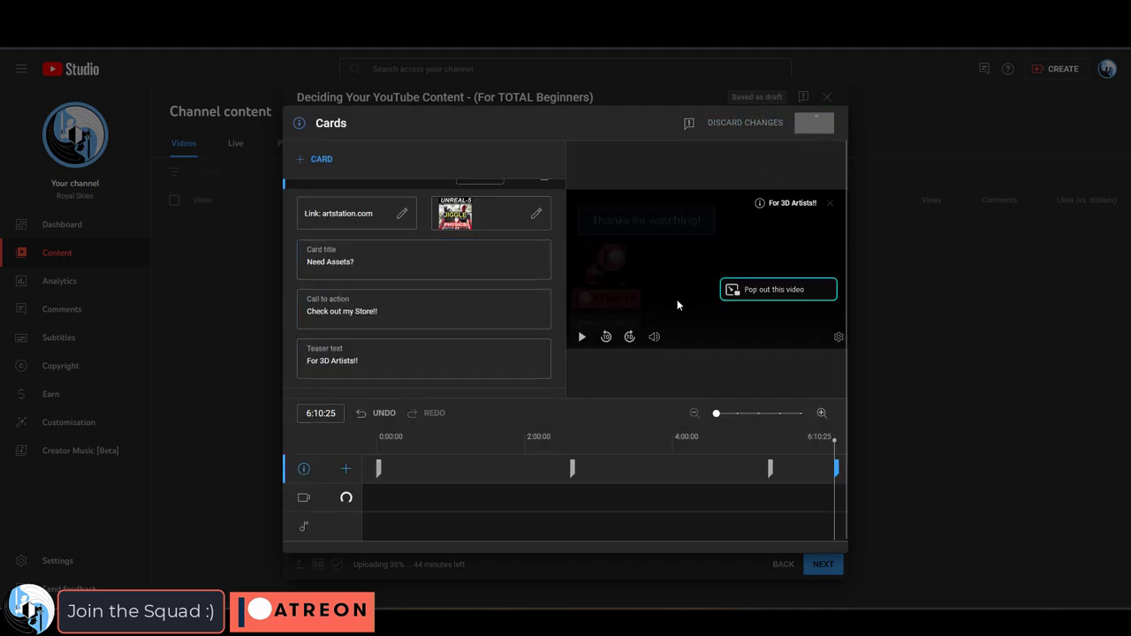
- Save the upload with Unlisted visibility and open the options of the pinned comment on the video's watch page
click(823, 564)
click(823, 564)
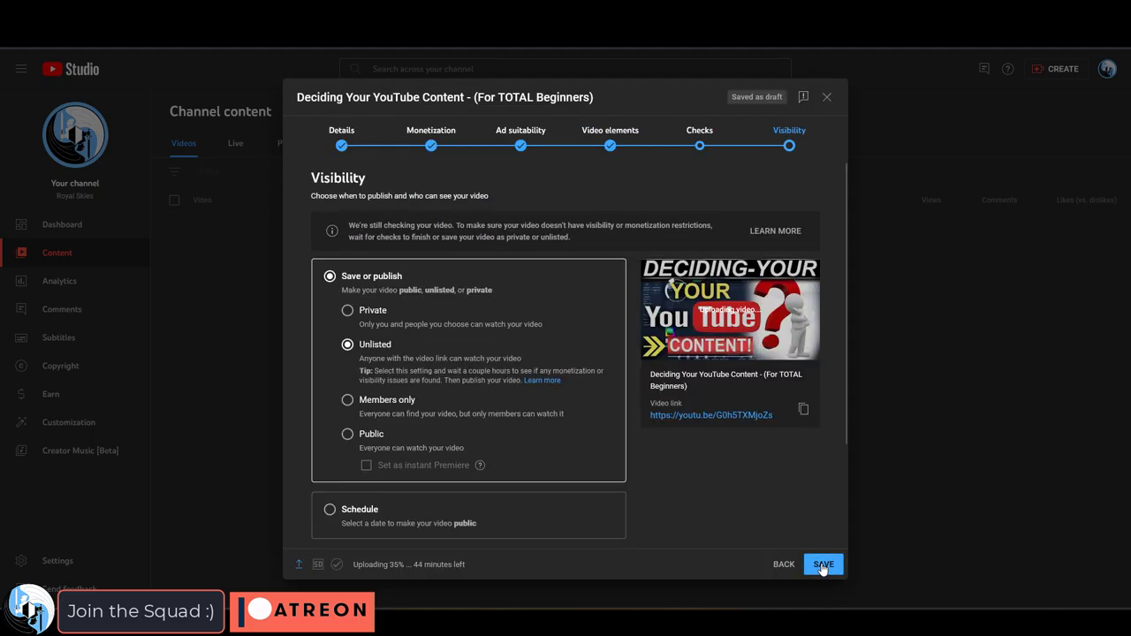
click(823, 564)
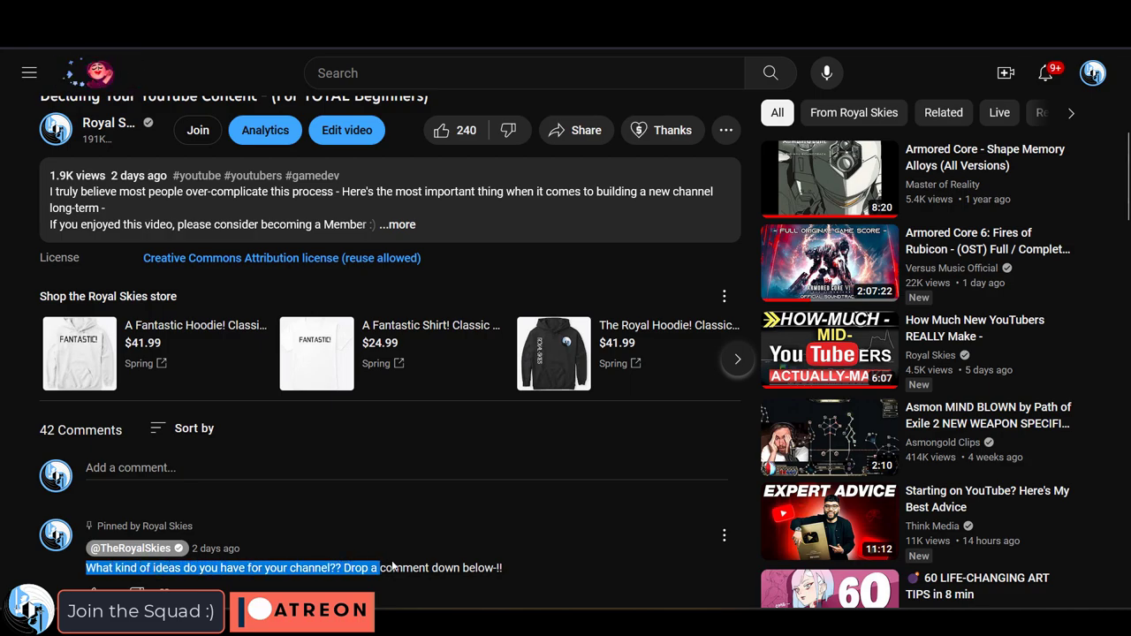
click(725, 538)
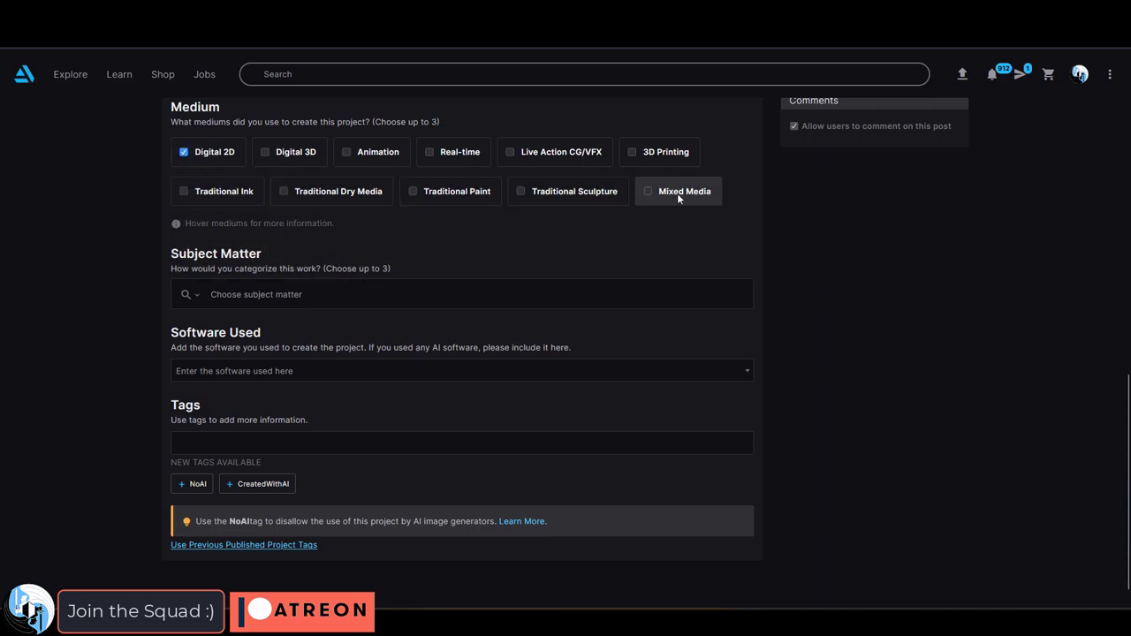
- Switch to the ArtStation project and add Mixed Media as a medium, Tutorials as subject matter and YouTube as software used
click(677, 192)
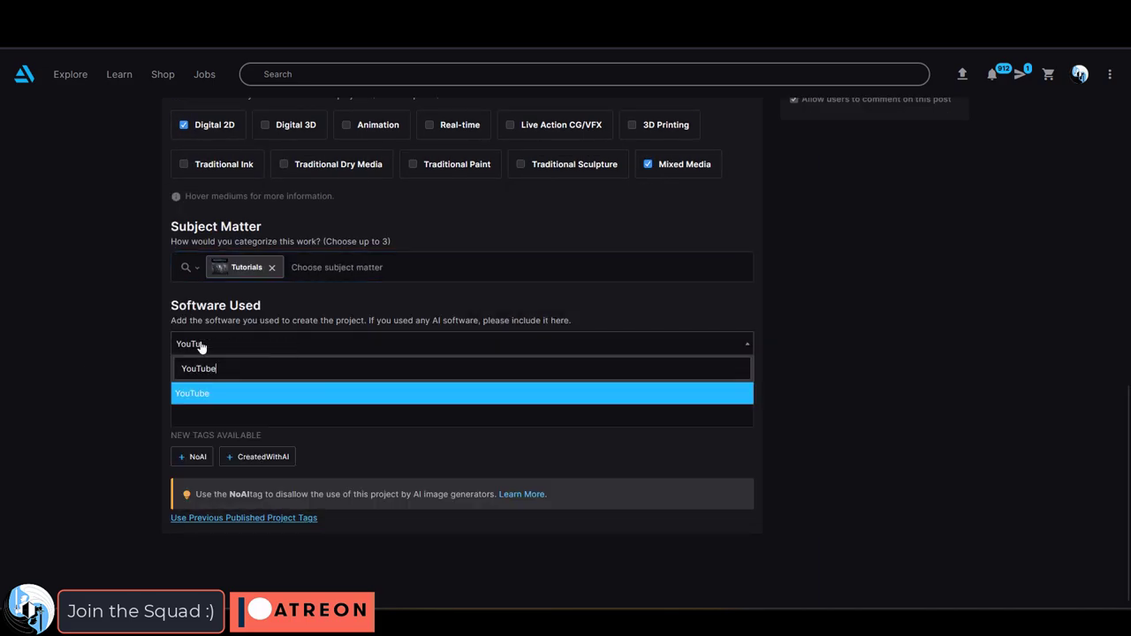
click(210, 394)
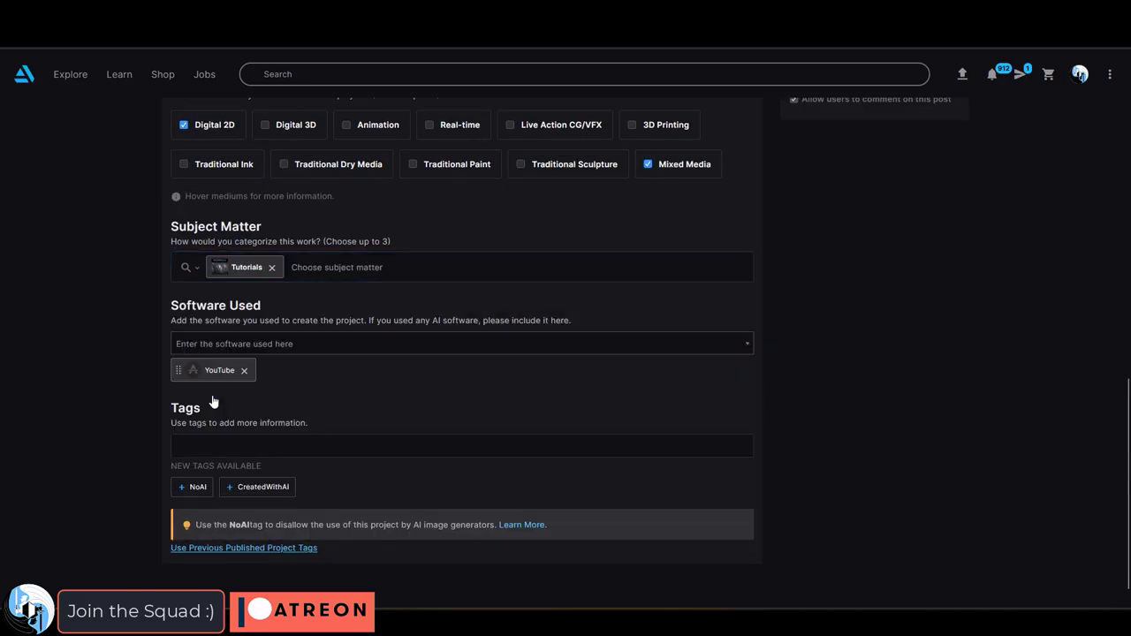
click(212, 446)
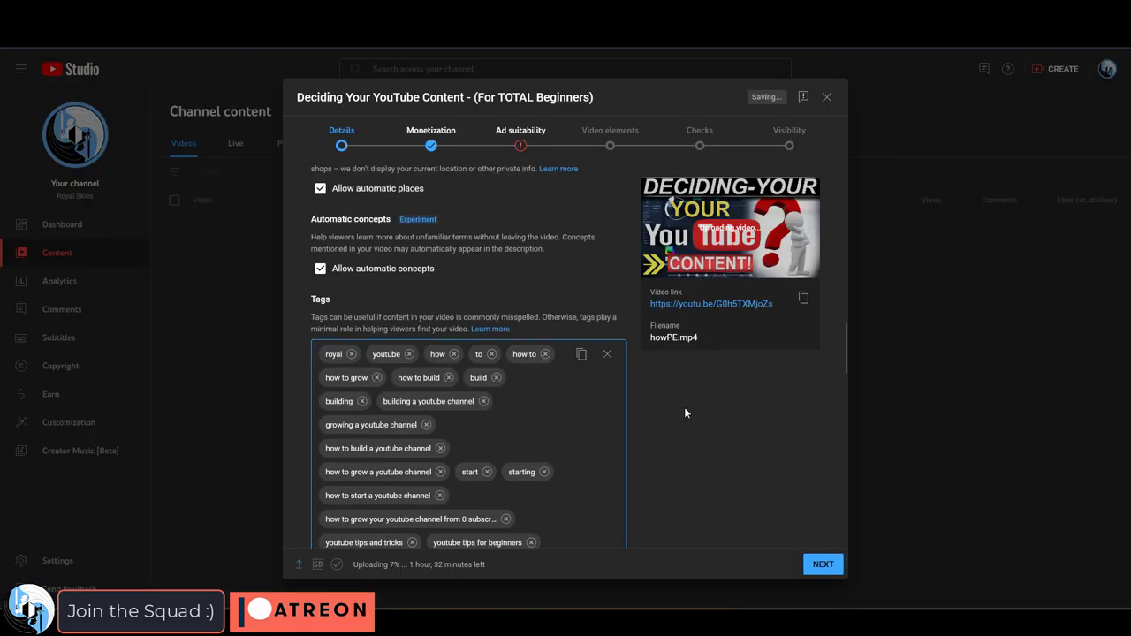
- Review the upload's tags in YouTube Studio and scrub the published video from 1:14 towards its end
scroll(684, 406, down, 5)
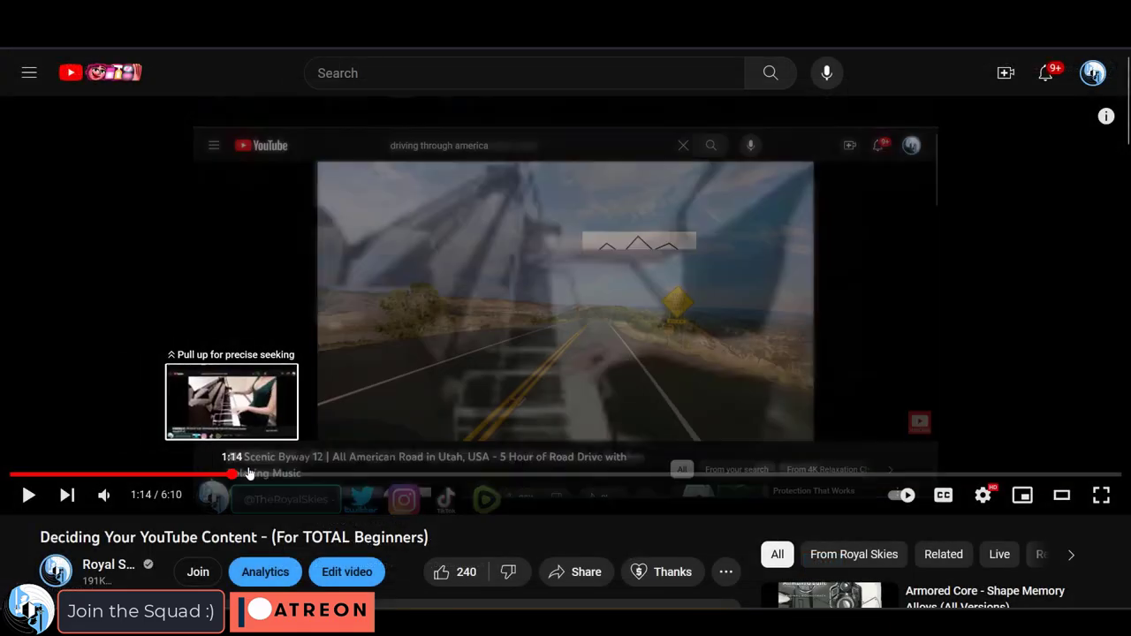
drag(234, 464, 1052, 435)
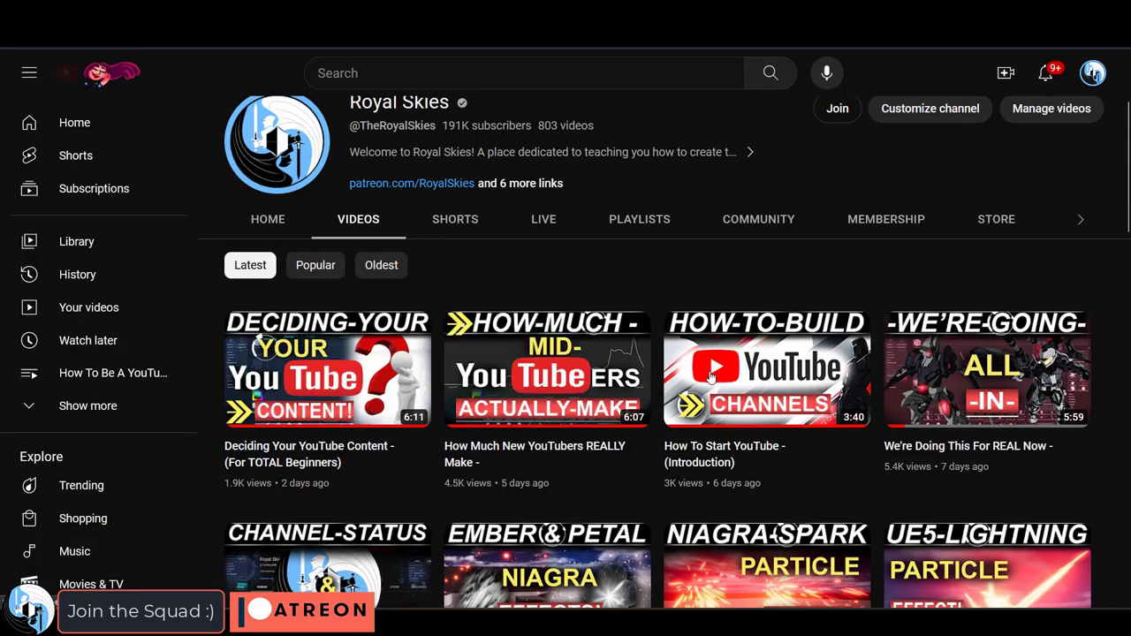
- Look through the uploaded videos on the YouTube channel page and on the TikTok profile
scroll(710, 378, down, 5)
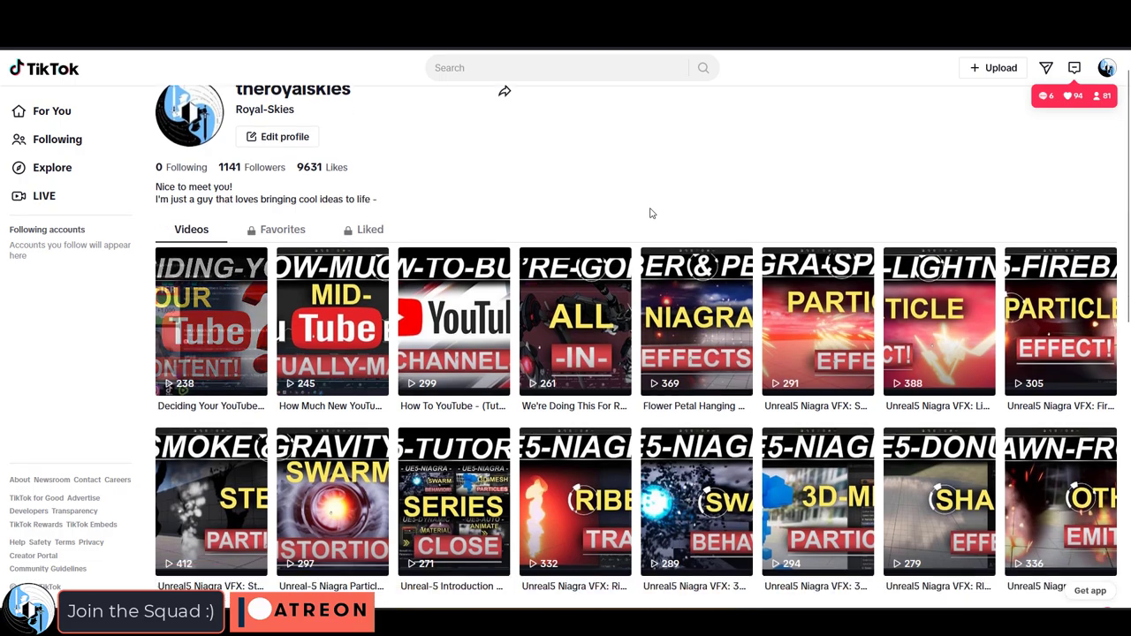
scroll(659, 232, down, 3)
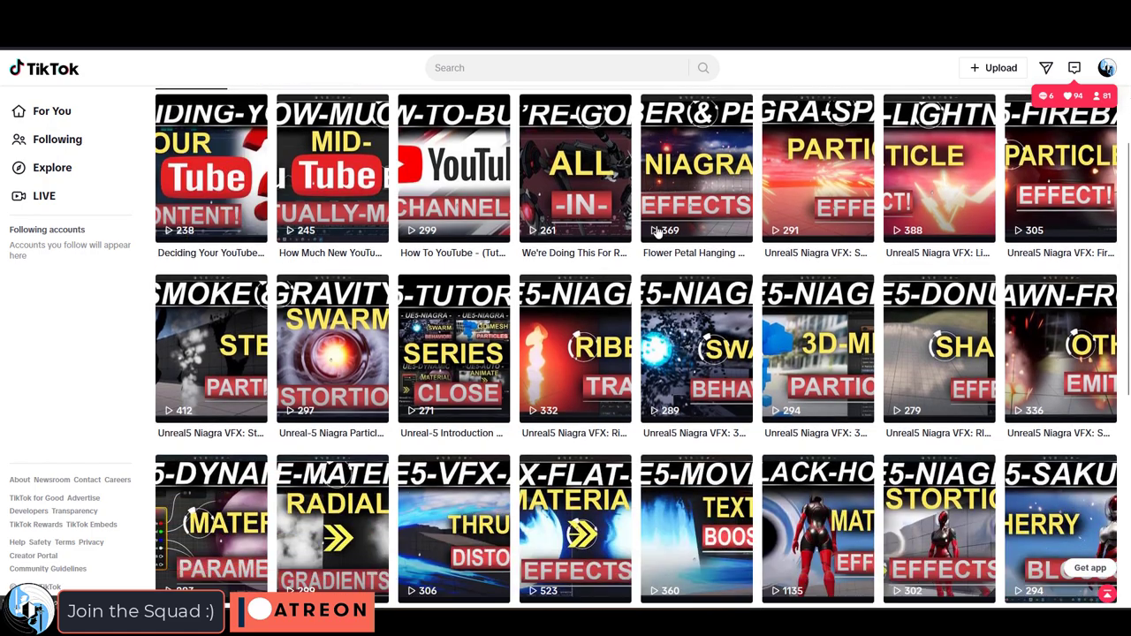
scroll(708, 327, down, 5)
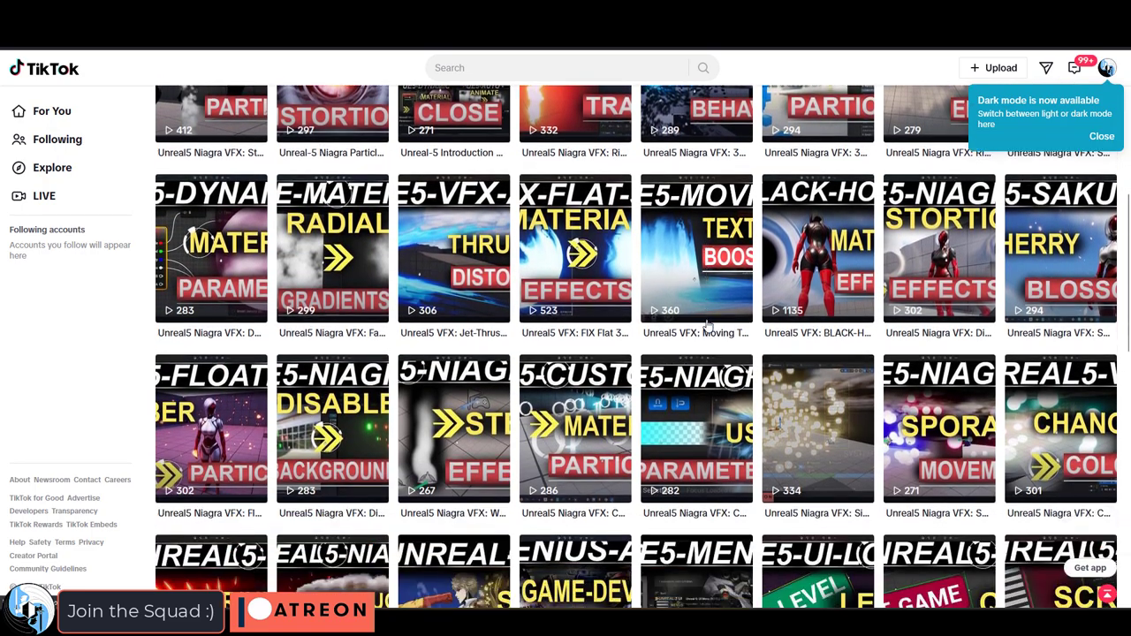
scroll(707, 327, down, 4)
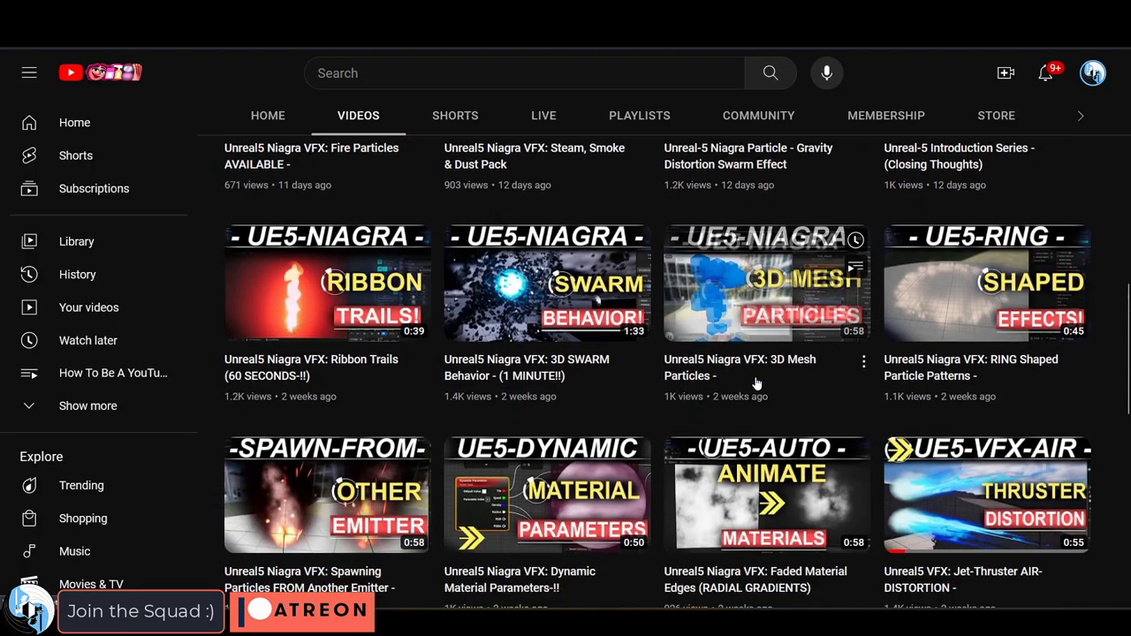
- Look through the older Unreal VFX videos on the YouTube channel and the video posts on the X profile
scroll(756, 382, down, 3)
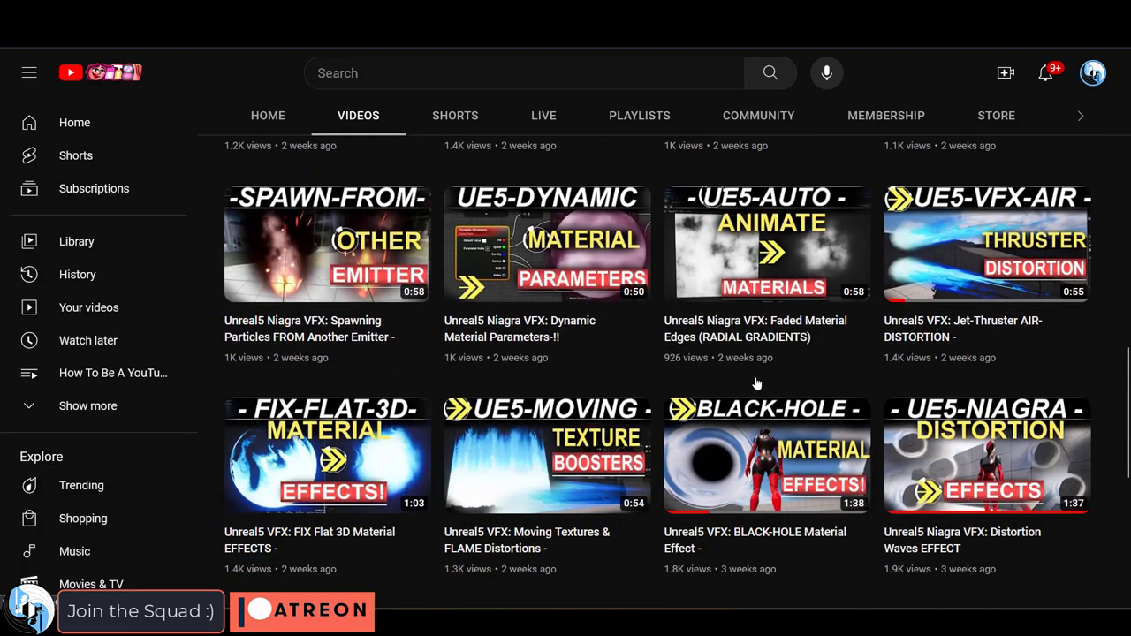
scroll(755, 380, down, 2)
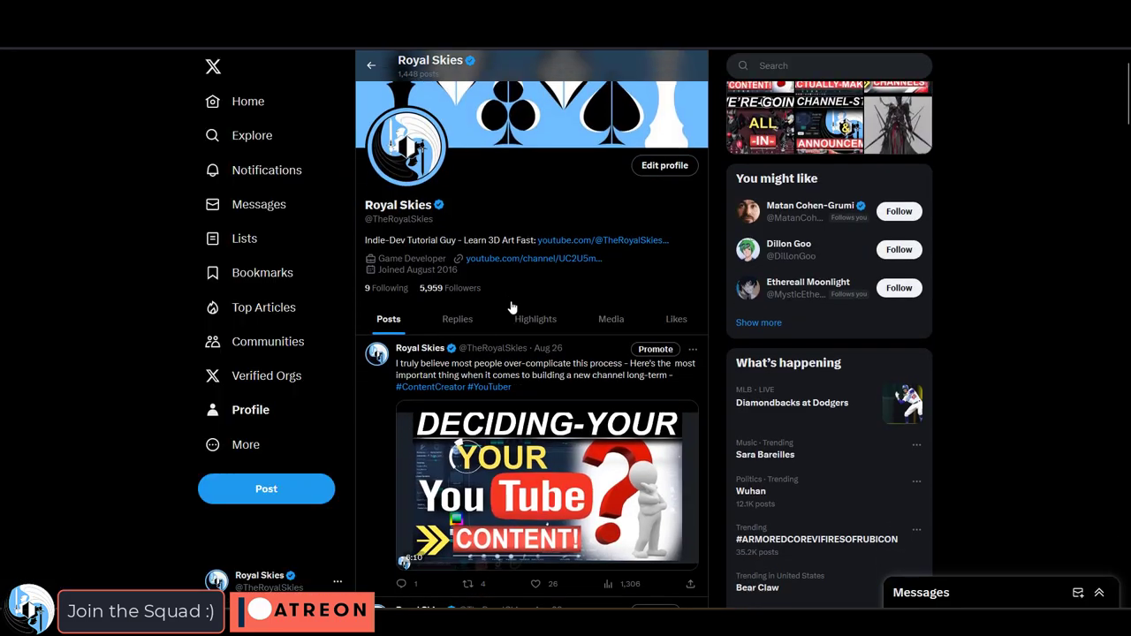
scroll(511, 307, down, 9)
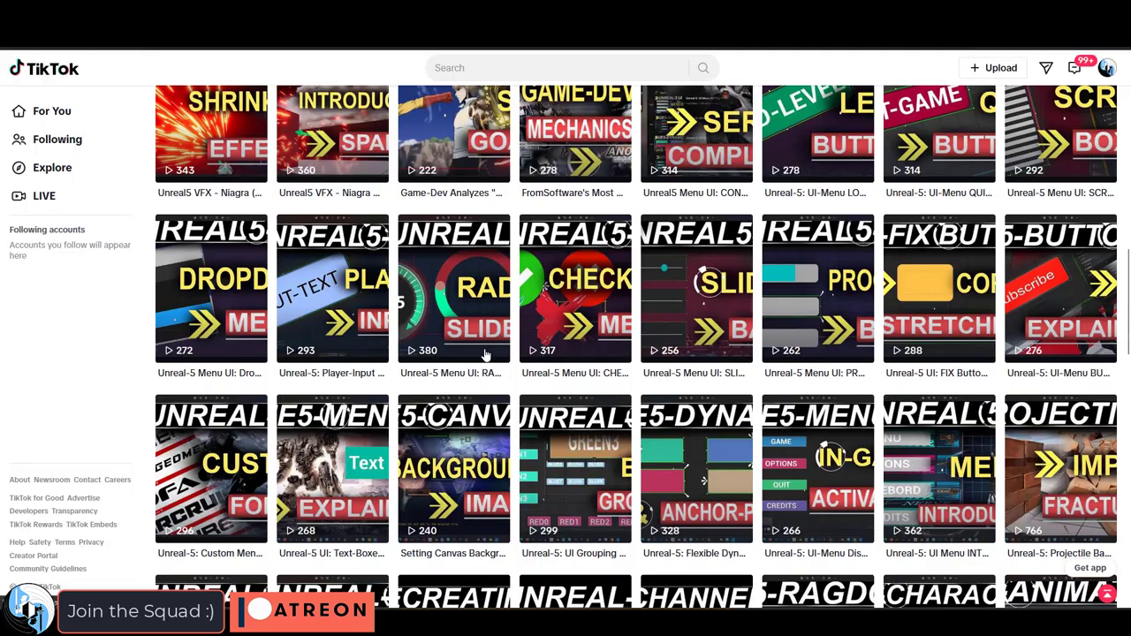
- Switch to the TikTok profile and browse its older Unreal-5 uploads, from the menu UI clips back to the rigging and Blender import clips
scroll(484, 352, down, 5)
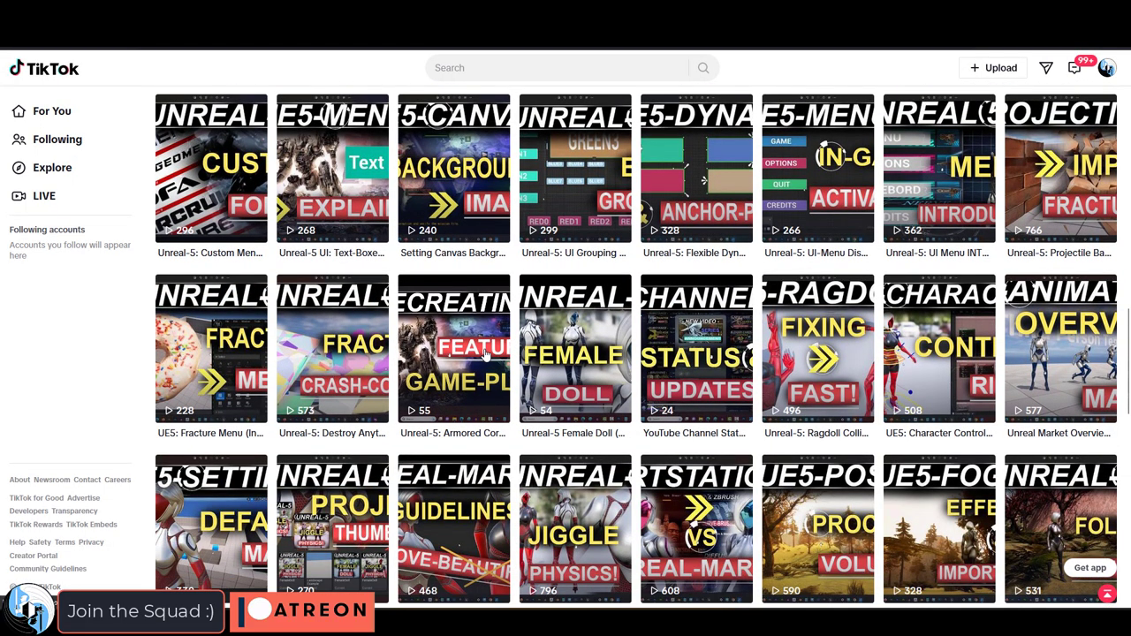
scroll(484, 352, down, 5)
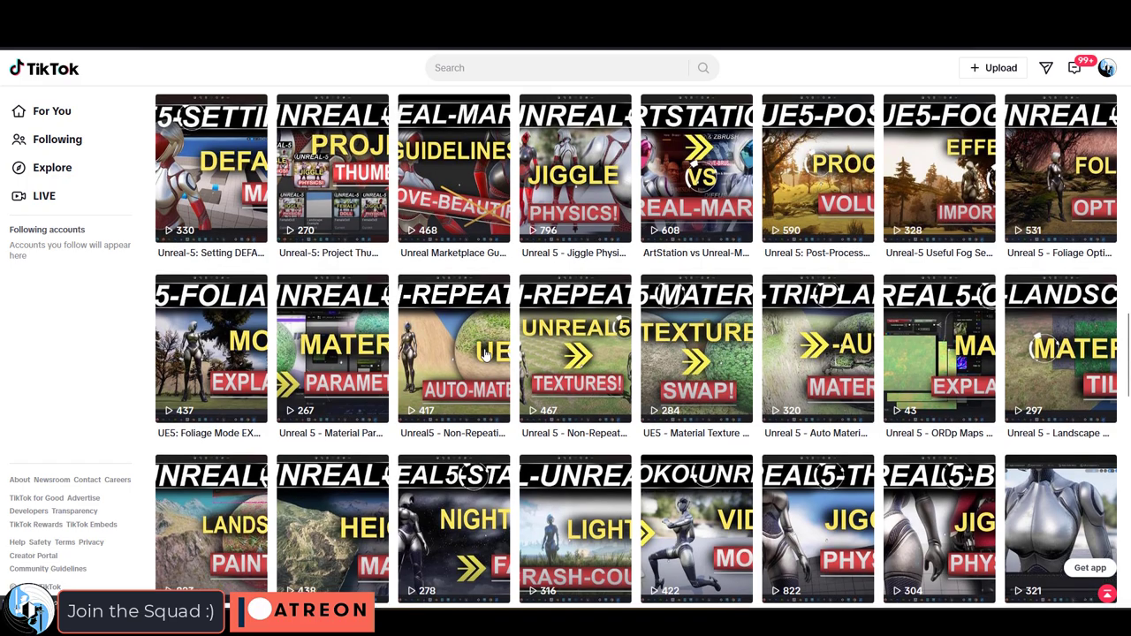
scroll(484, 352, down, 5)
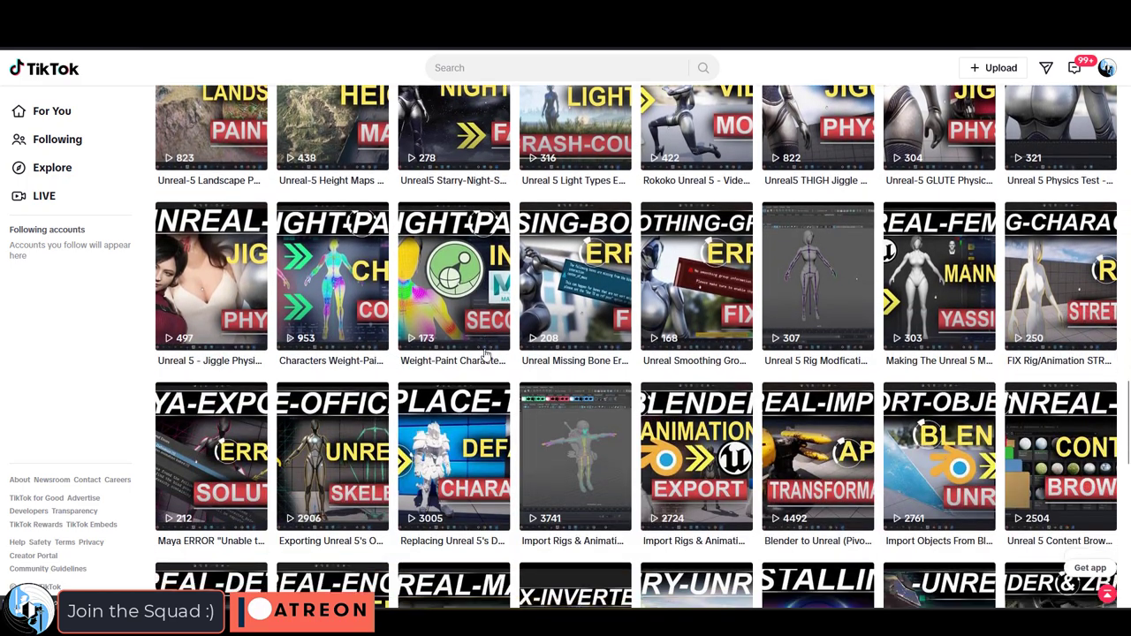
scroll(484, 352, down, 6)
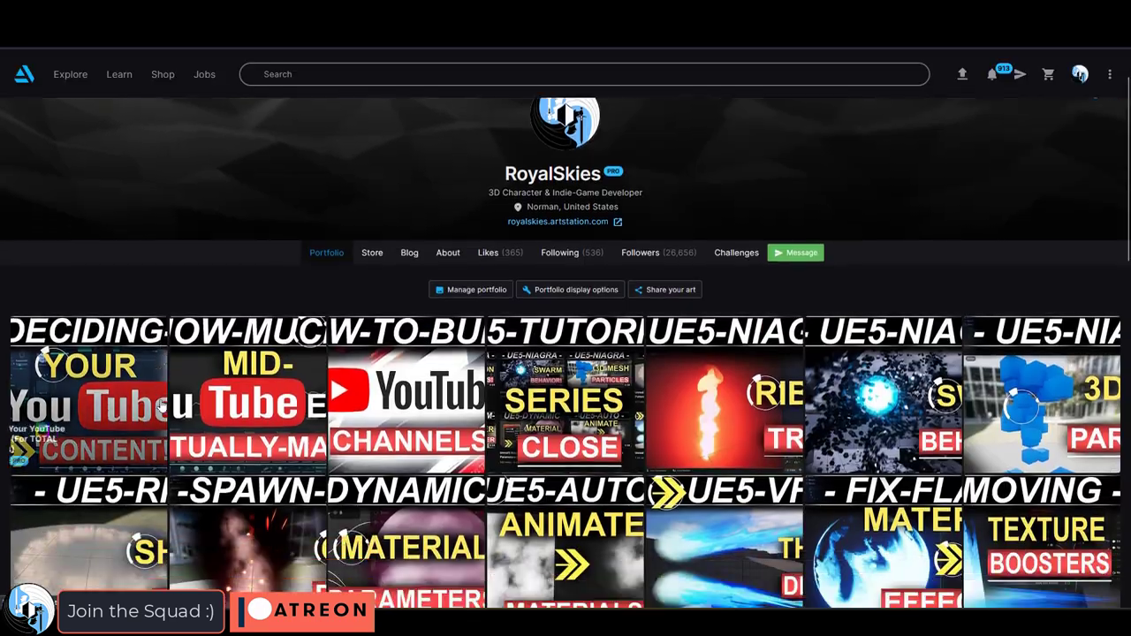
- Switch to the ArtStation portfolio and look through its projects, from the tutorial thumbnails to the 3D character and weapon models
scroll(160, 399, down, 1)
scroll(160, 400, down, 2)
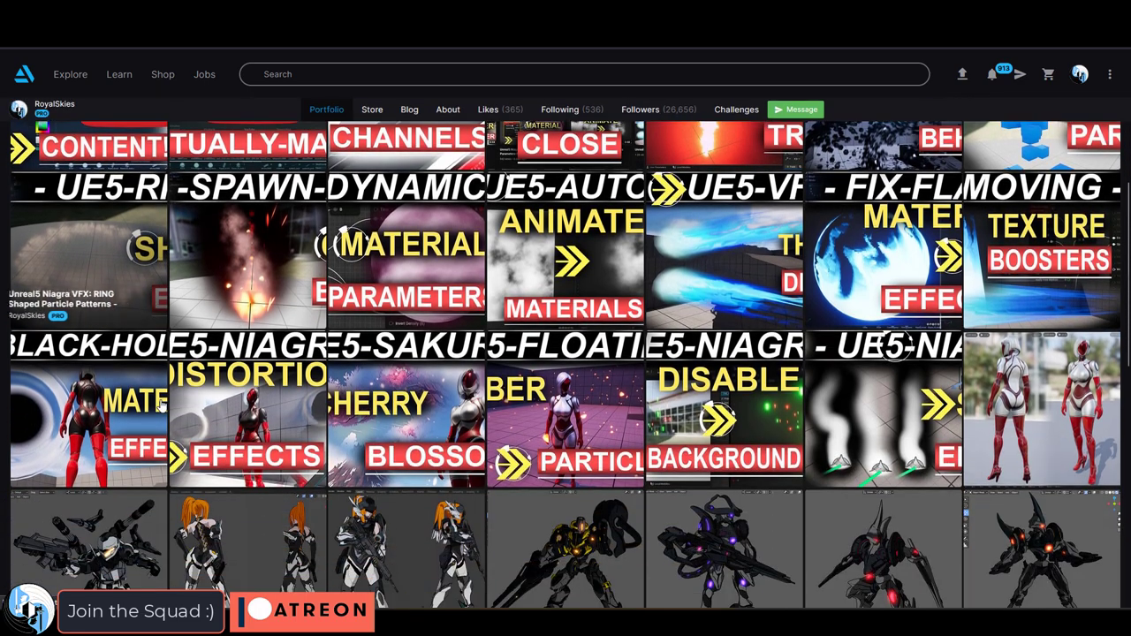
scroll(160, 404, down, 3)
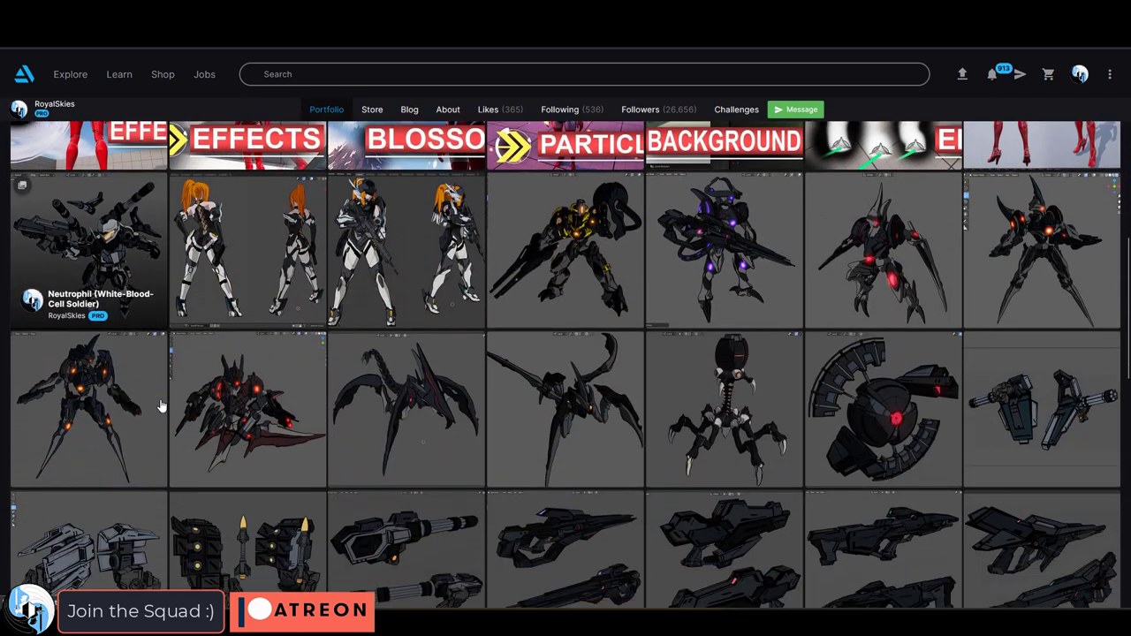
scroll(160, 405, down, 2)
scroll(160, 406, down, 1)
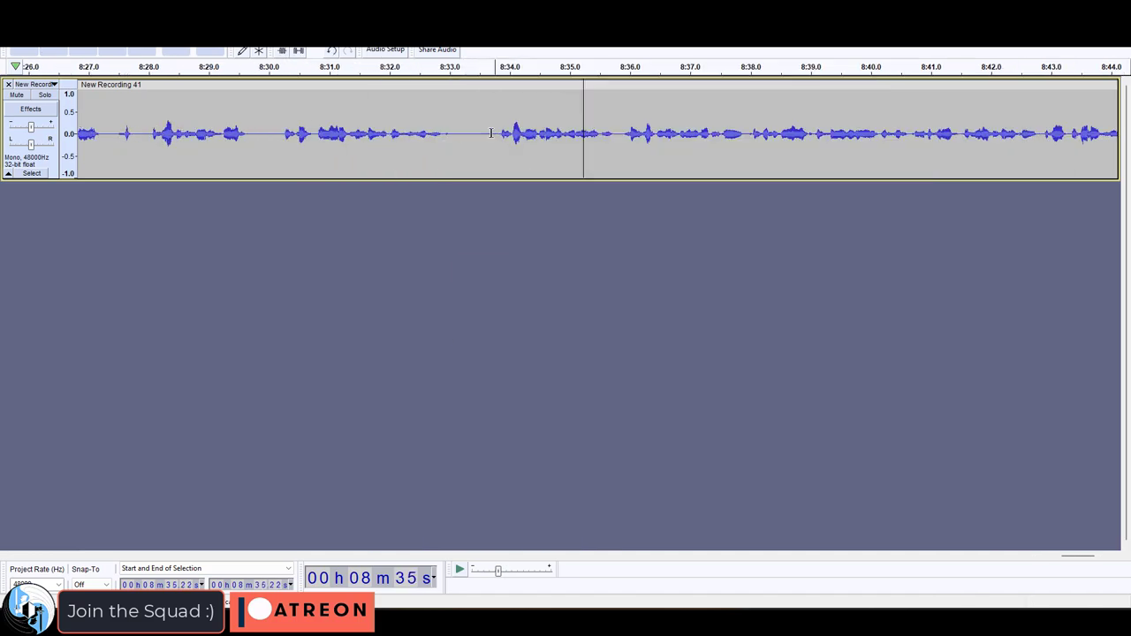
- Switch to Audacity and review the New Recording 41 waveform from about 8:35 back towards its earlier sections
scroll(564, 144, left, 10)
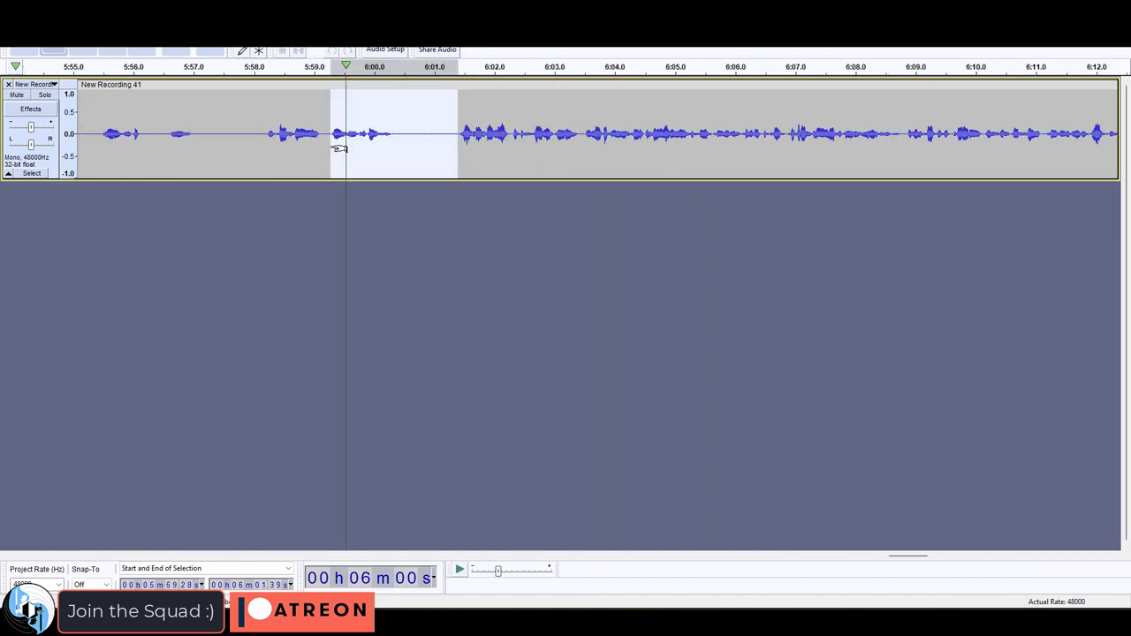
scroll(452, 151, left, 15)
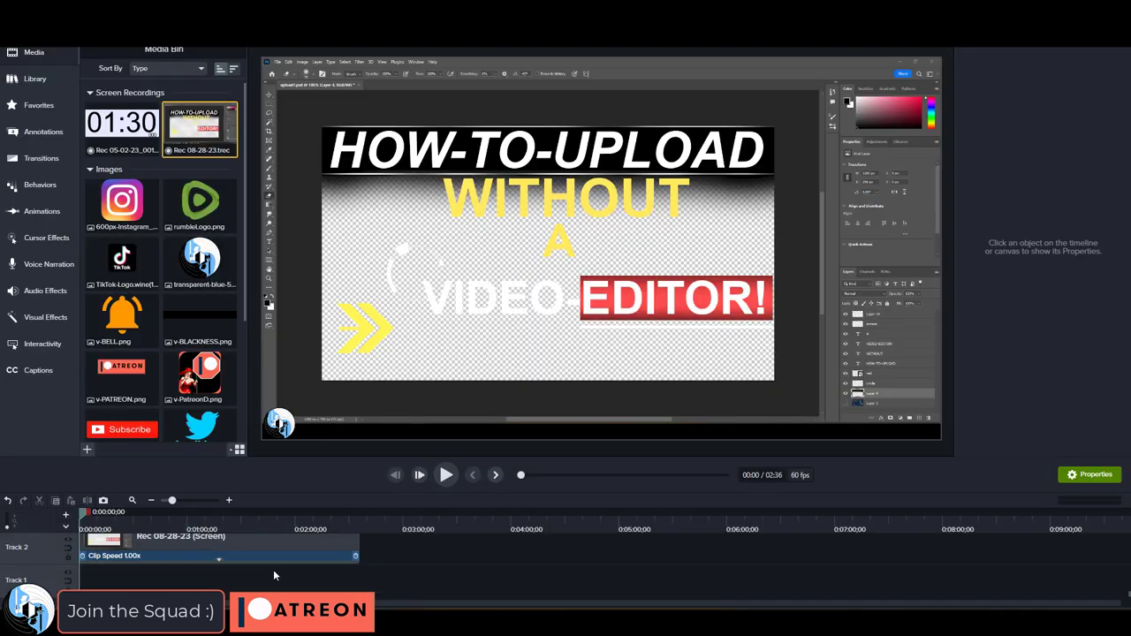
- Switch to Camtasia and move the logo, annotation and Pixelate overlay clips past the end of the screen recording on the timeline
click(272, 570)
click(296, 574)
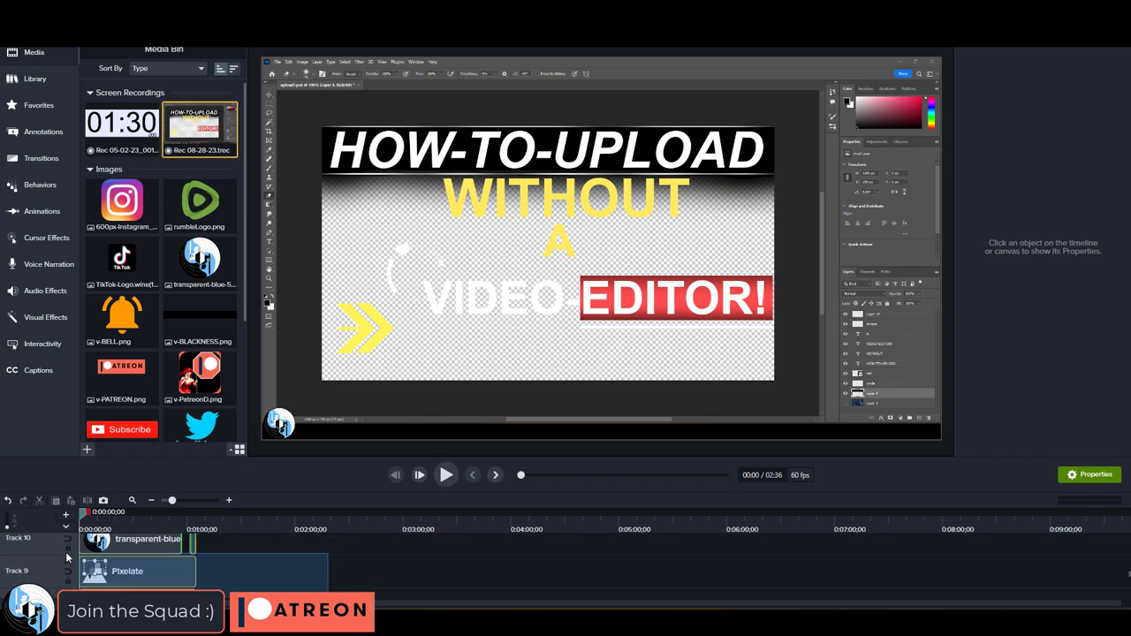
drag(94, 573, 222, 575)
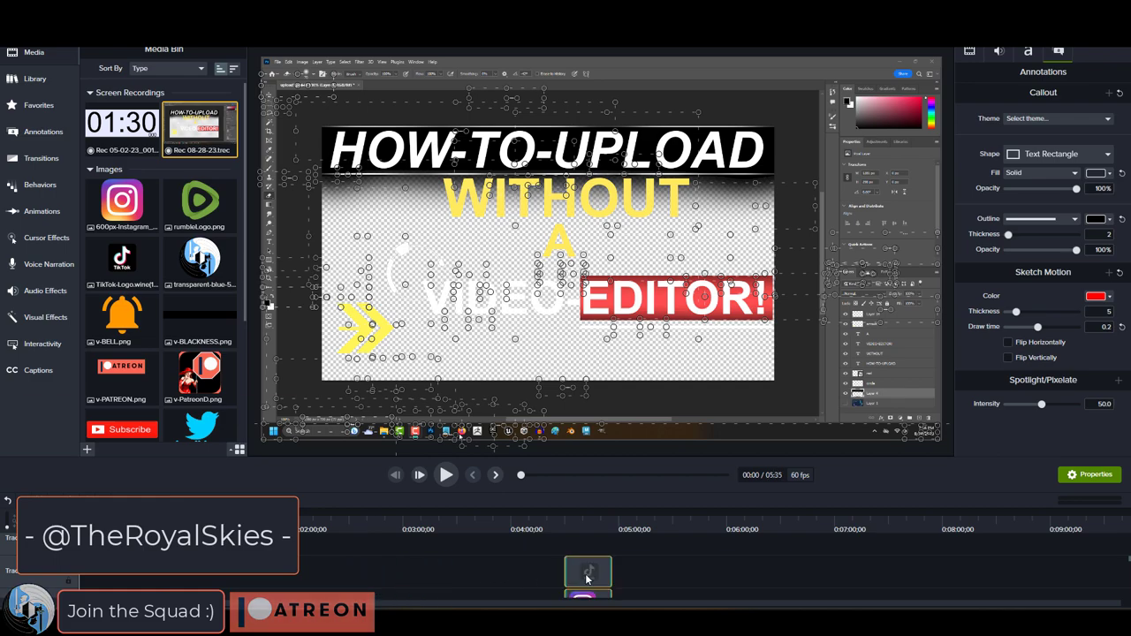
drag(587, 579, 581, 578)
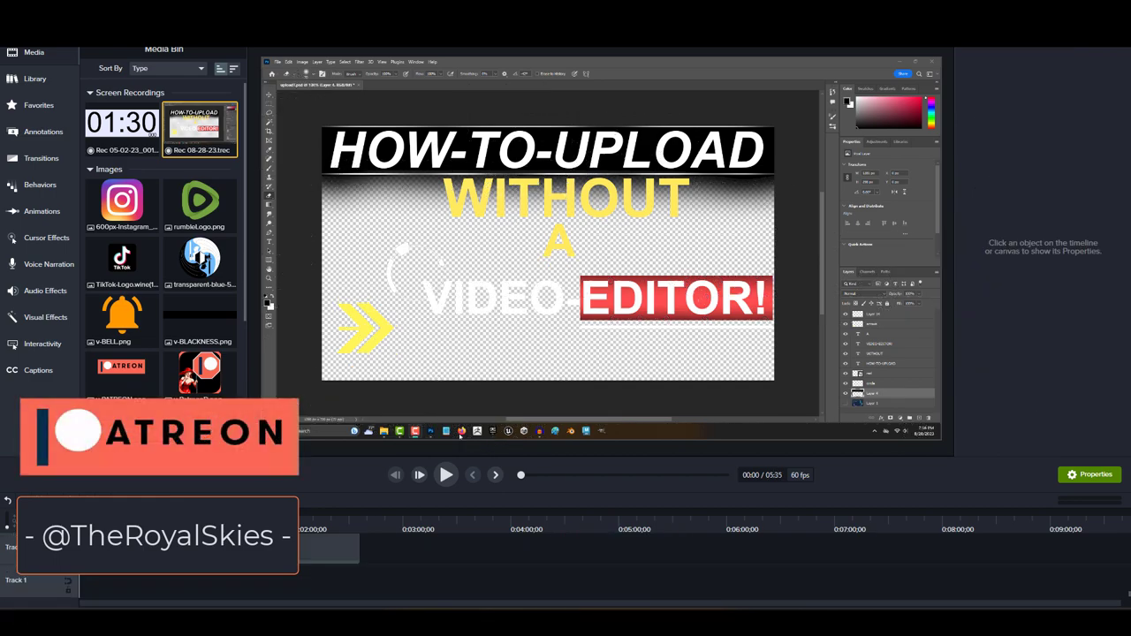